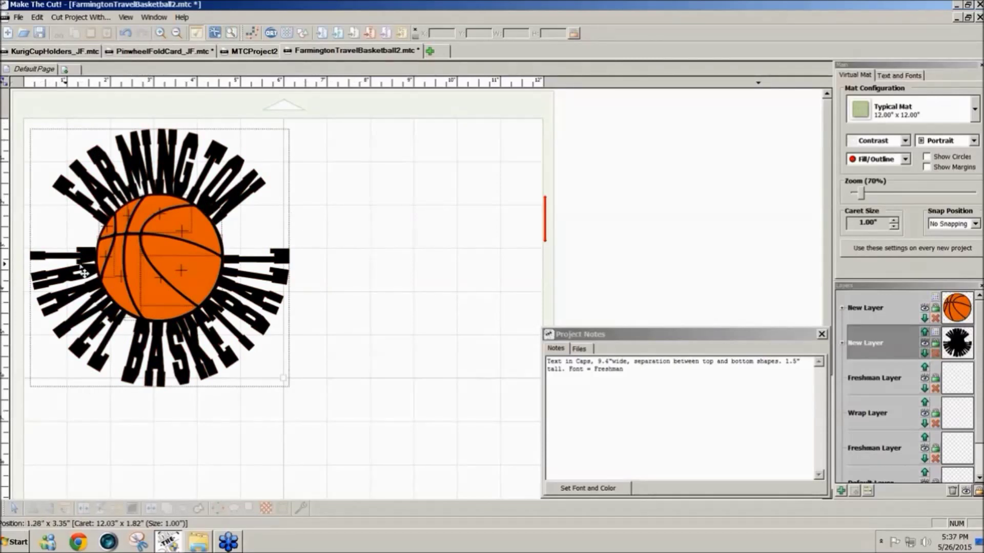
# Select the black lettering around the basketball.
pyautogui.click(241, 280)
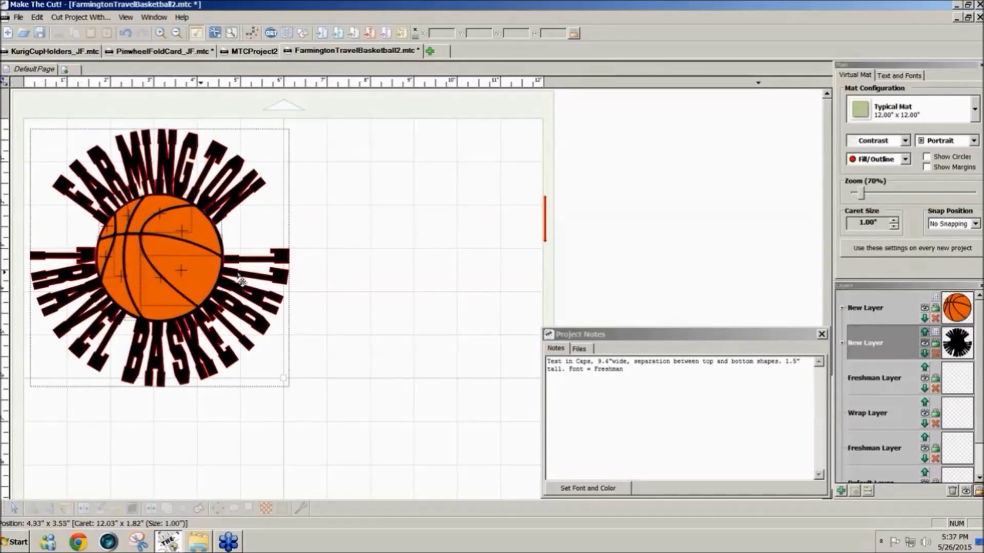
pyautogui.click(374, 287)
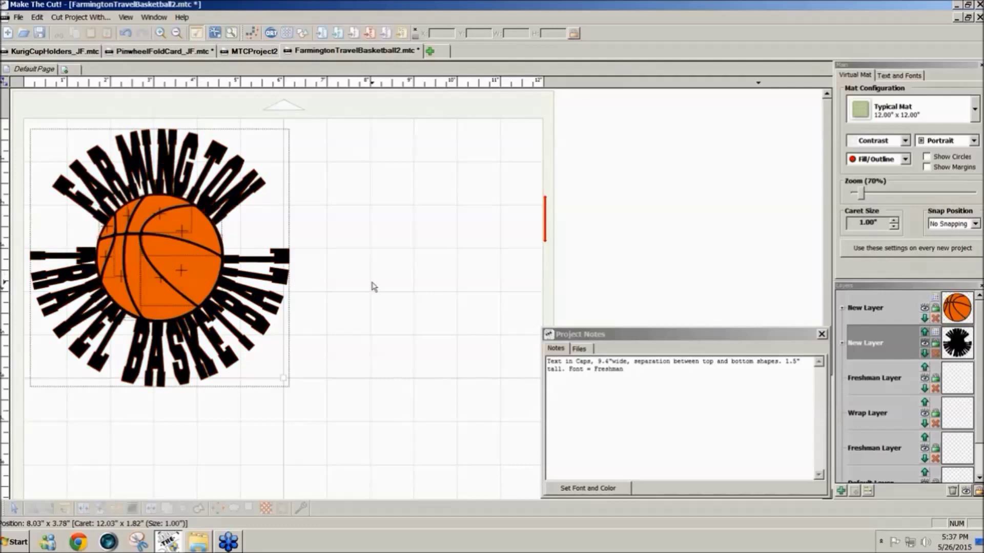
pyautogui.click(197, 287)
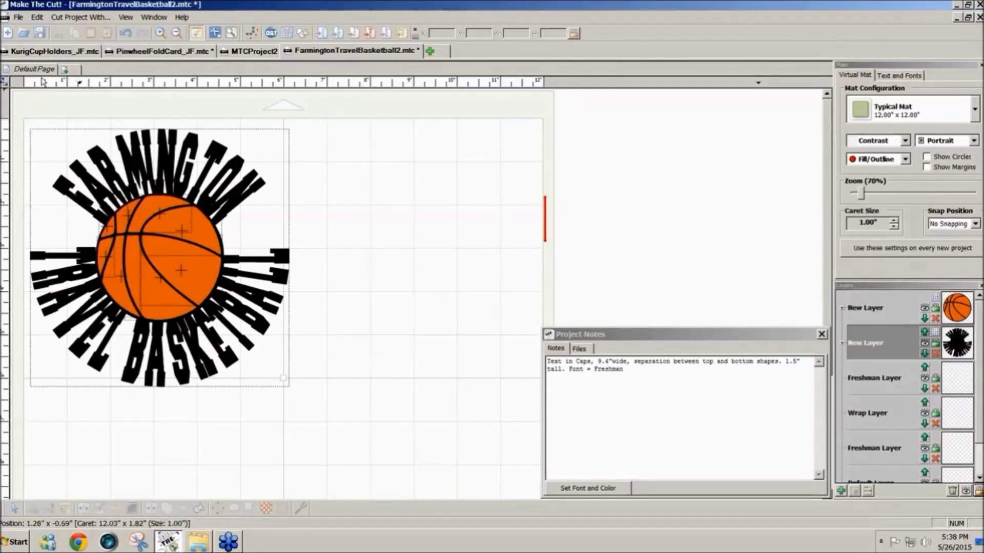
# Add a blank page named New Page and open the online design gallery.
pyautogui.click(68, 72)
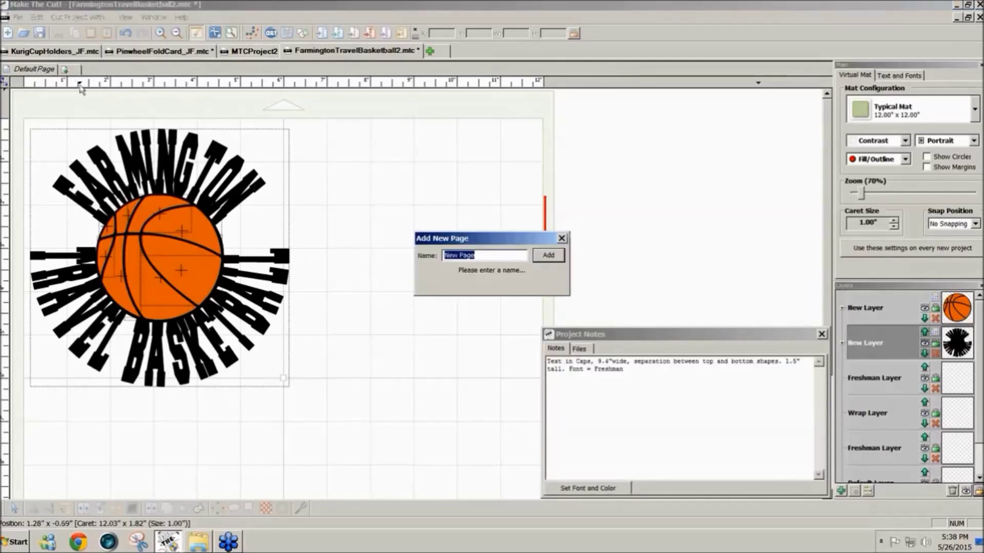
pyautogui.click(548, 257)
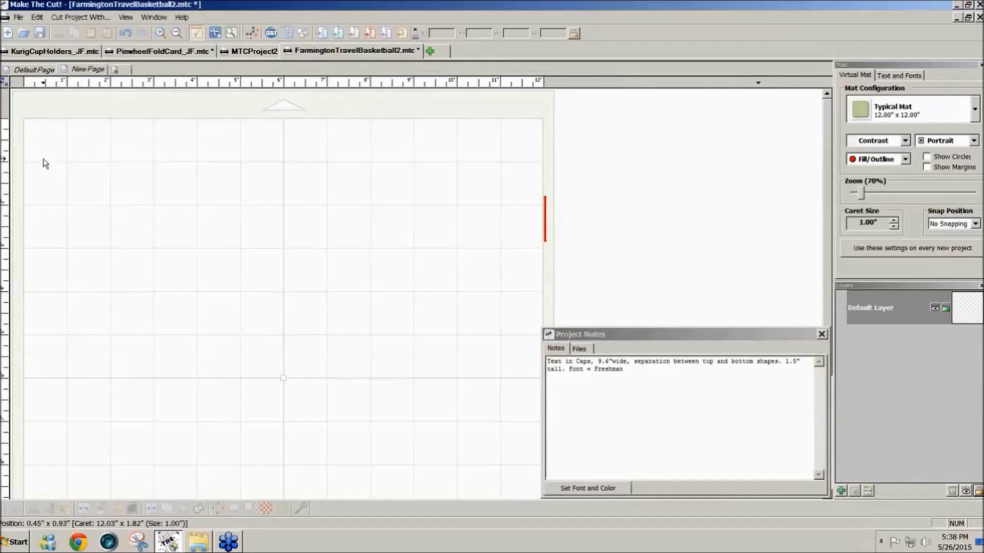
pyautogui.click(44, 159)
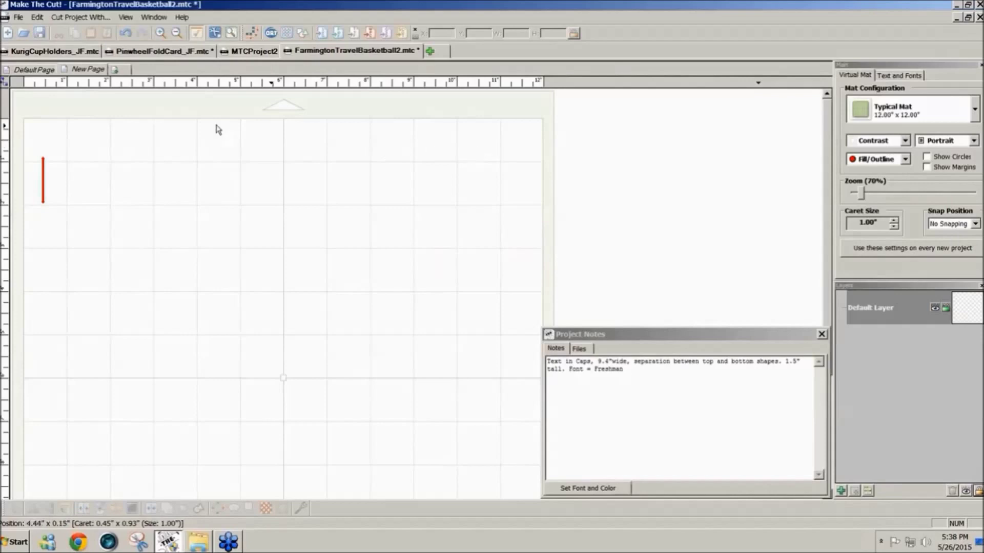
pyautogui.click(289, 35)
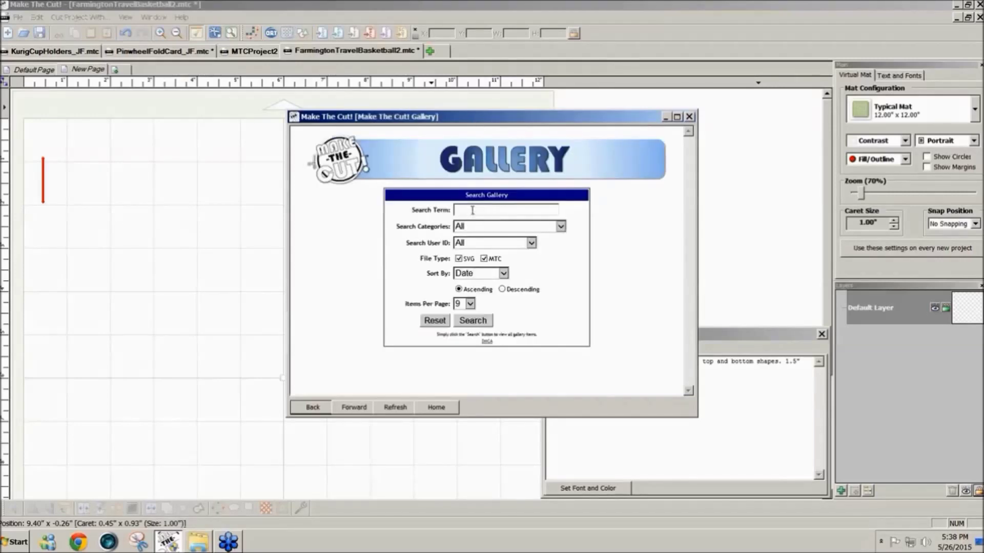
# Search the gallery for 'Basket' and download basketball1 from the last results page.
pyautogui.click(472, 210)
pyautogui.write('Bas')
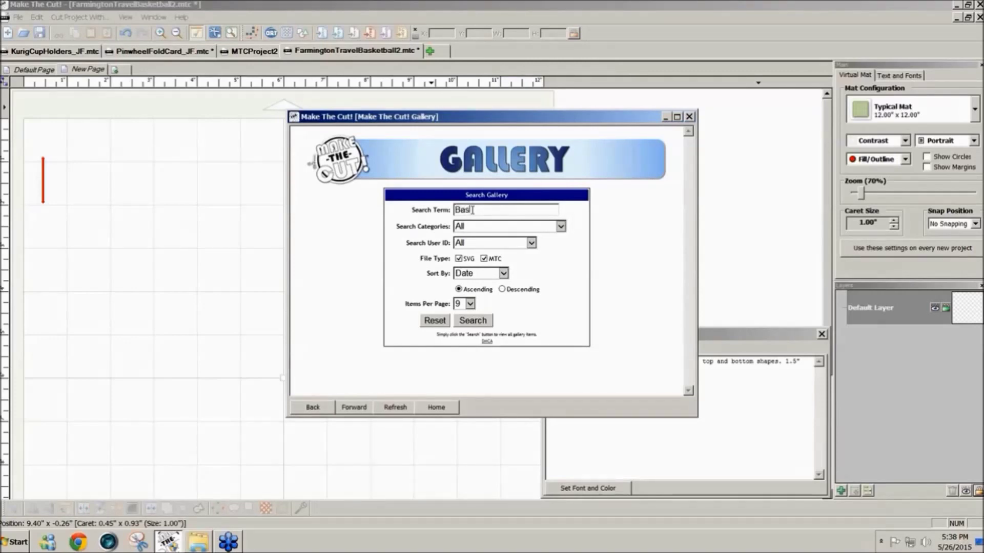
pyautogui.write('ketball')
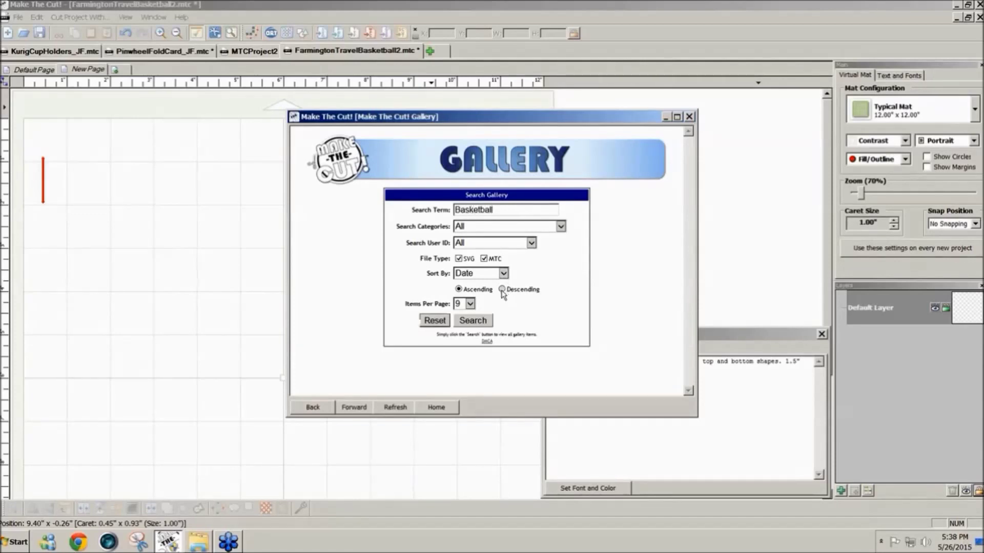
pyautogui.click(482, 322)
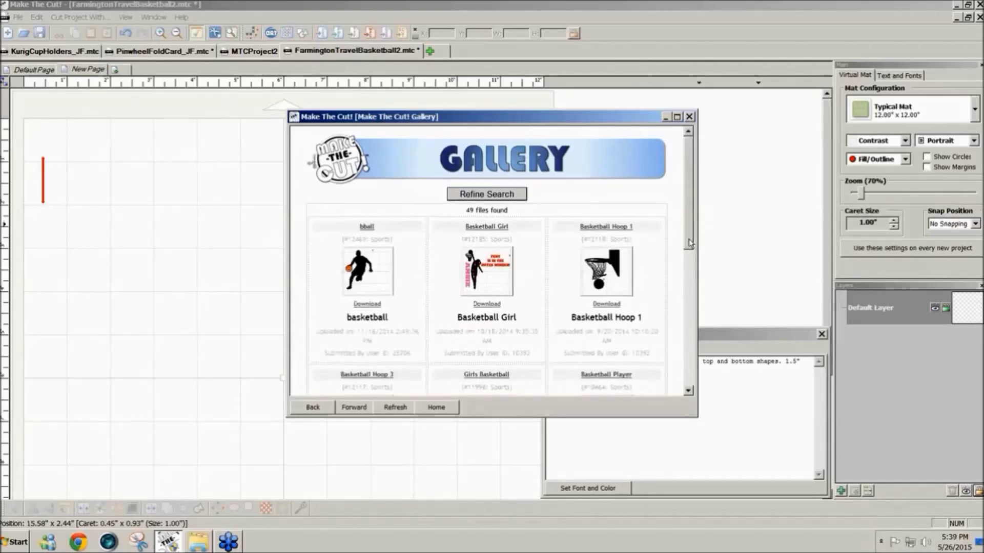
pyautogui.scroll(-6, 493, 353)
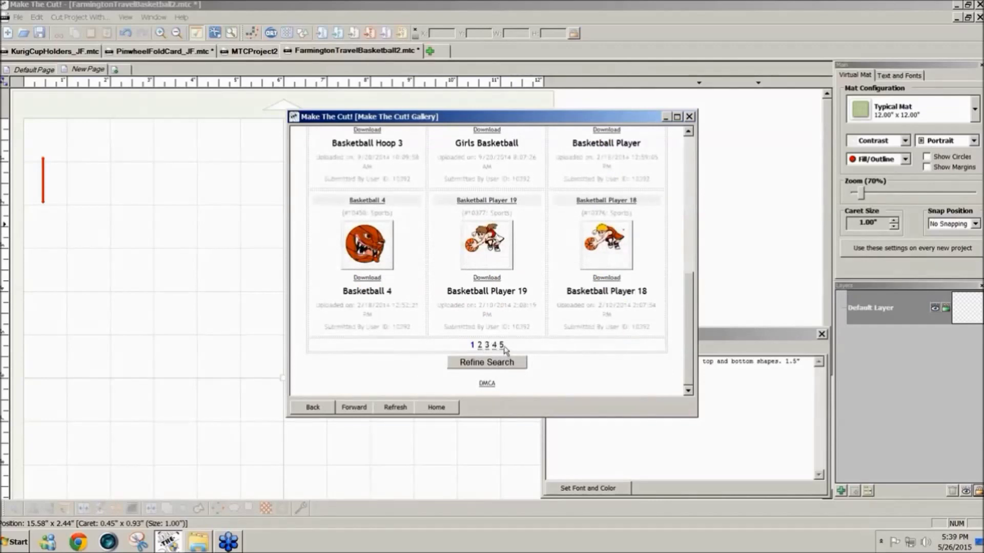
pyautogui.click(502, 347)
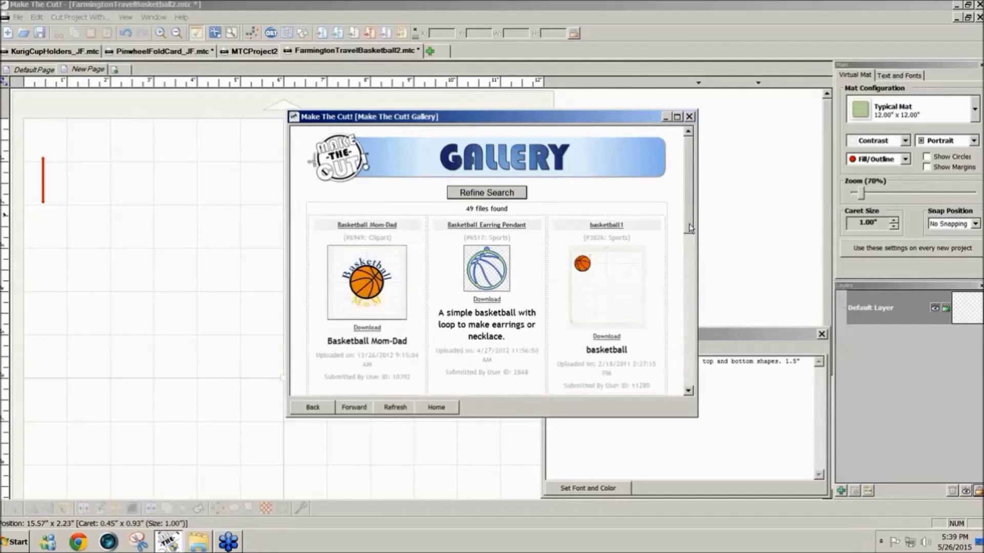
pyautogui.scroll(-1, 584, 231)
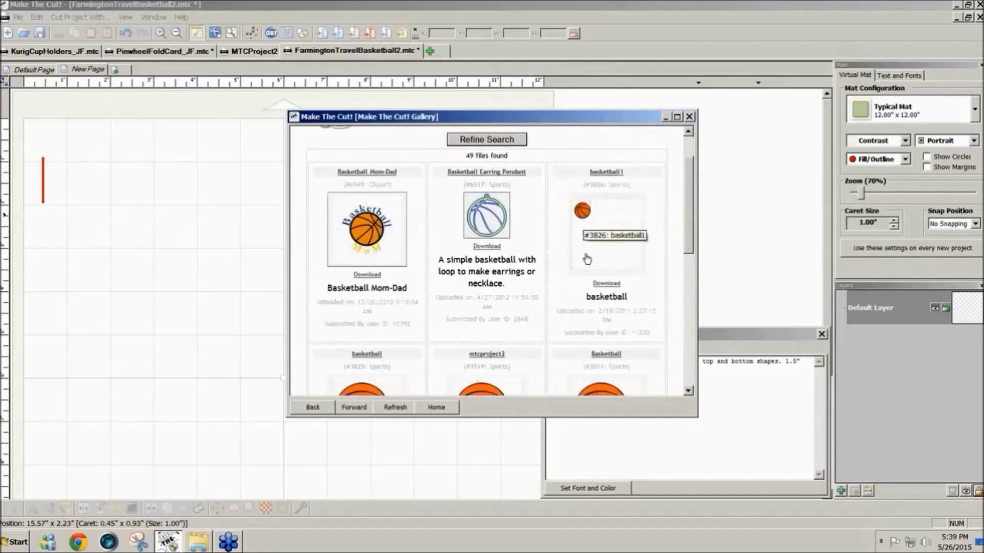
pyautogui.click(608, 286)
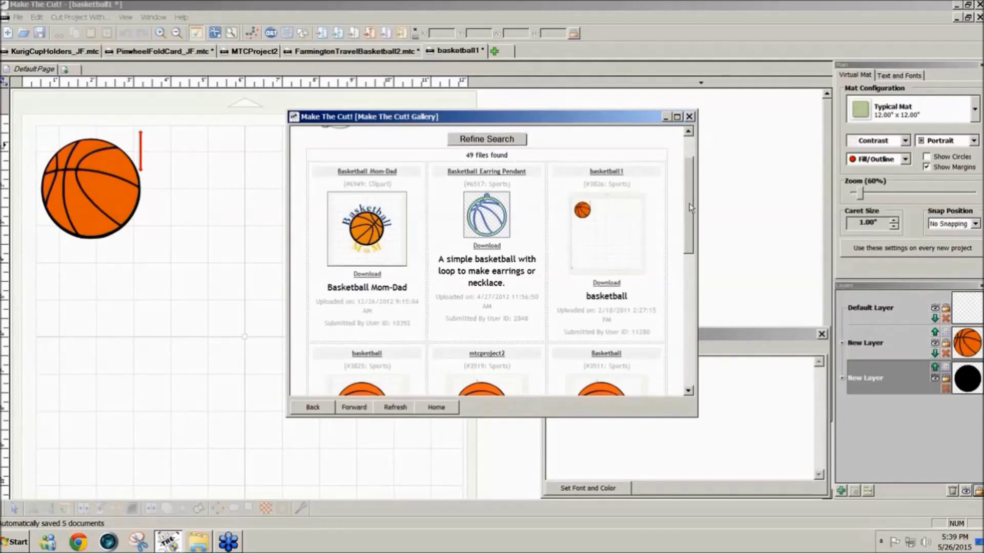
pyautogui.moveTo(690, 206); pyautogui.dragTo(705, 180)
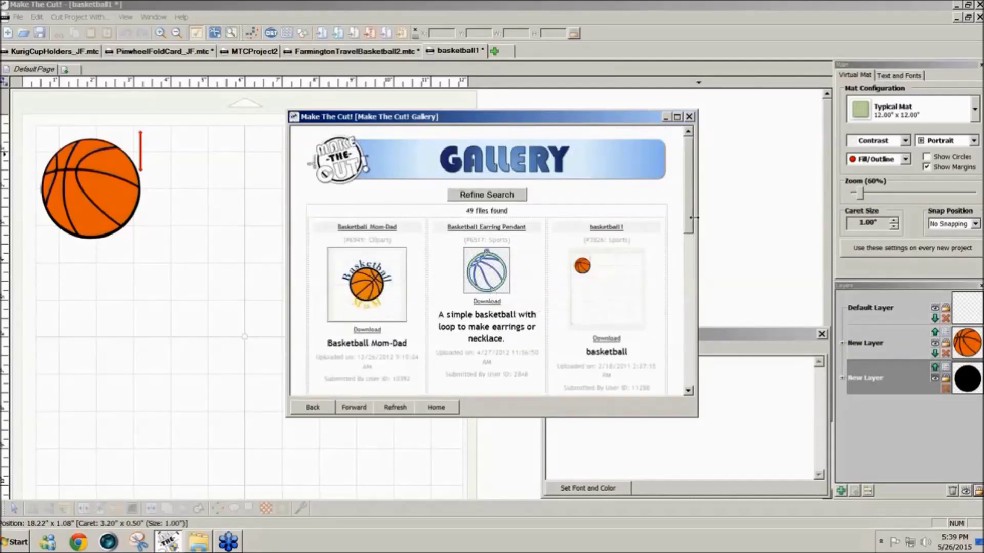
pyautogui.moveTo(690, 217); pyautogui.dragTo(690, 226)
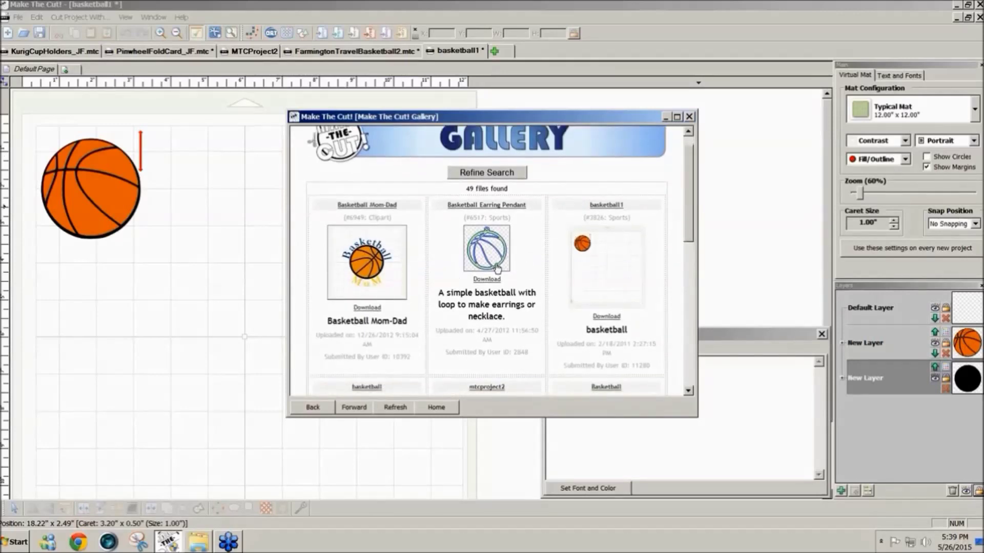
# Close the gallery and Project Notes windows, then unlock all layers of the basketball design.
pyautogui.click(690, 117)
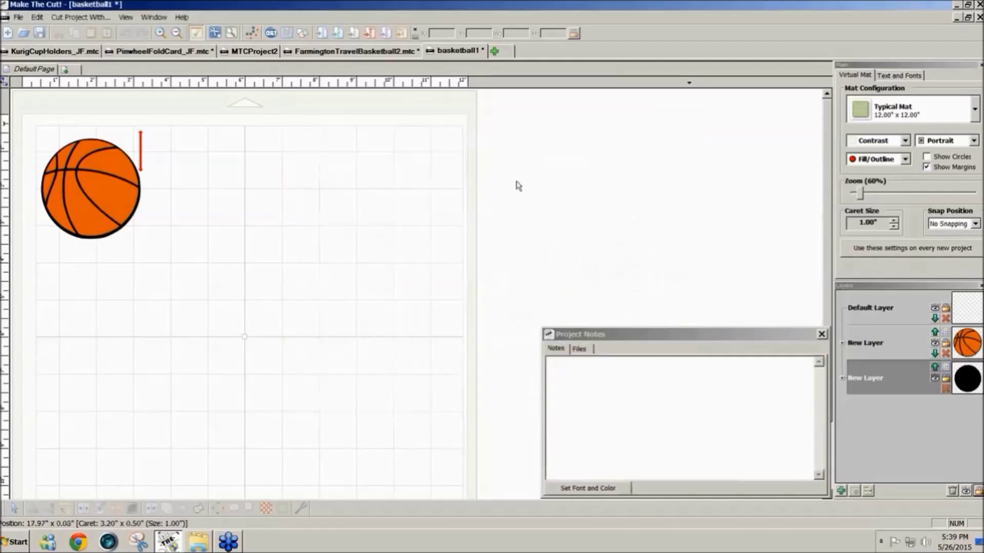
pyautogui.click(234, 287)
pyautogui.click(92, 231)
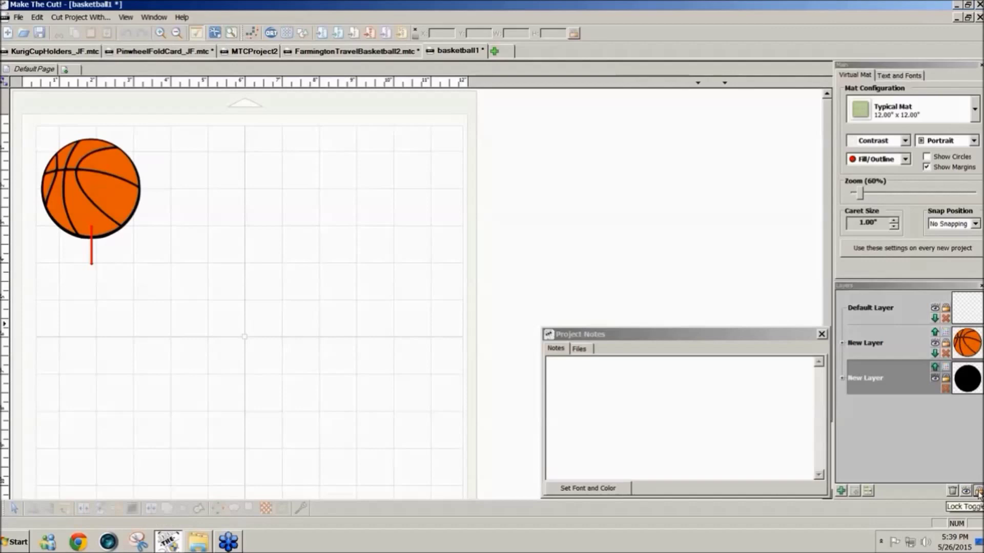
pyautogui.click(821, 334)
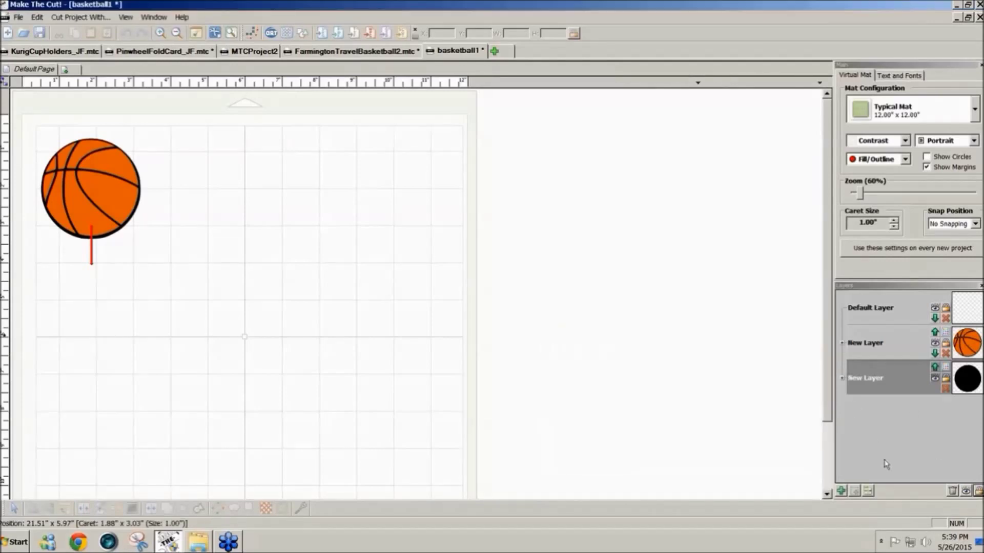
pyautogui.click(979, 493)
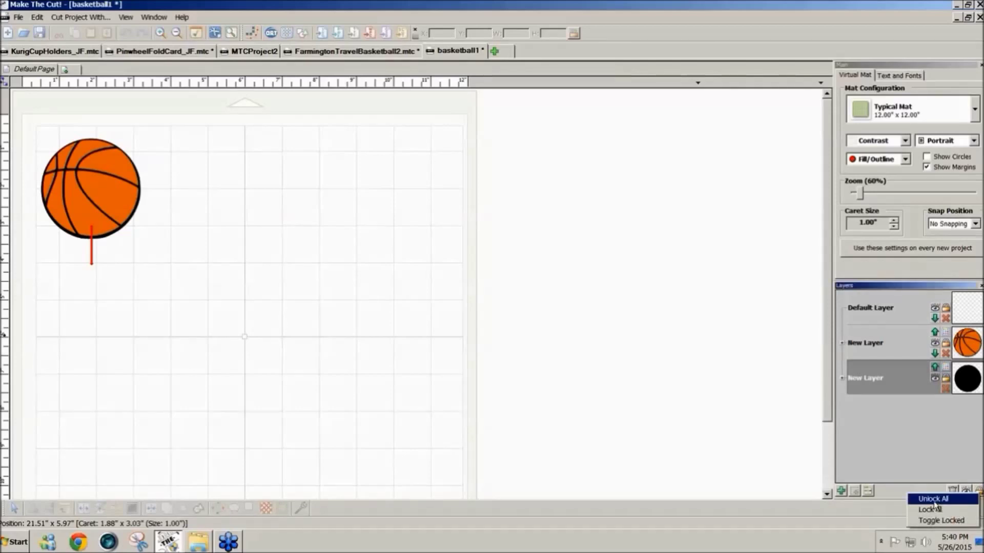
pyautogui.click(934, 501)
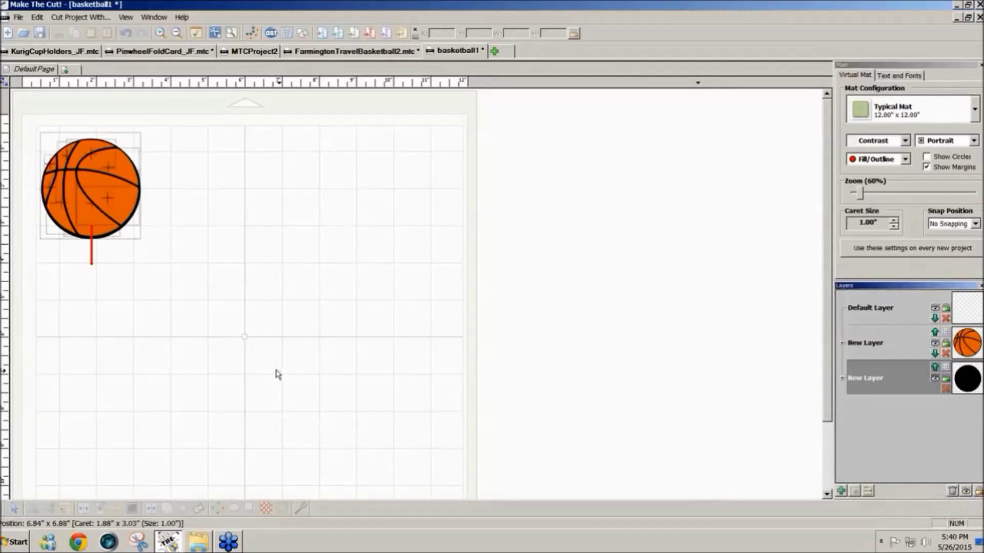
pyautogui.click(135, 251)
# Set the basketball width to 3, move it down-right on the mat, and hide its orange layer.
pyautogui.moveTo(240, 302); pyautogui.dragTo(37, 124)
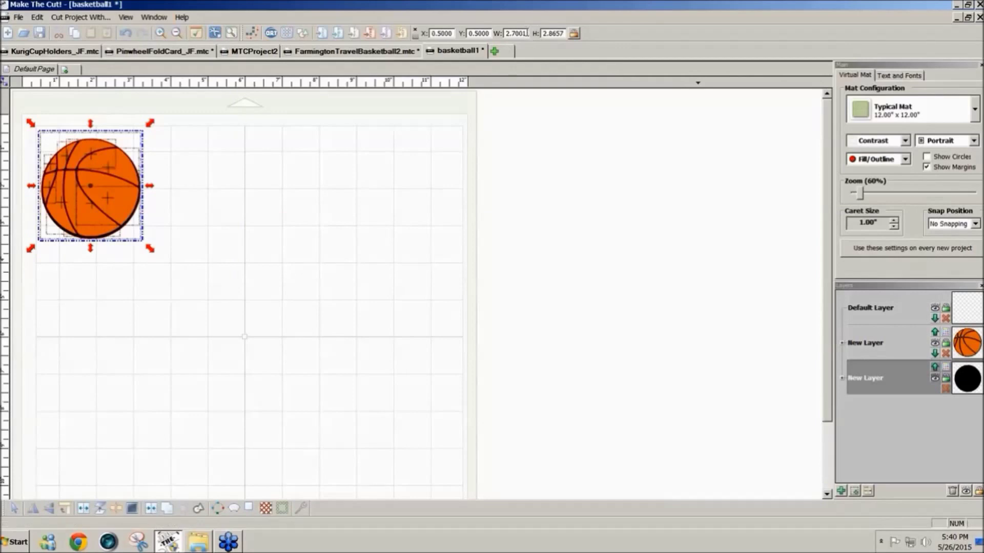
pyautogui.moveTo(526, 34); pyautogui.dragTo(504, 34)
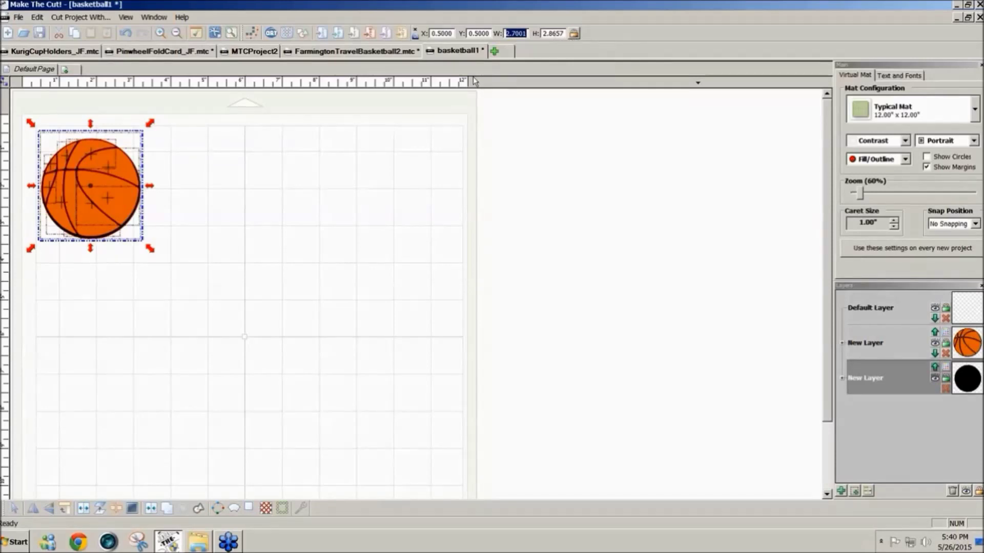
pyautogui.write('3')
pyautogui.press('Return')
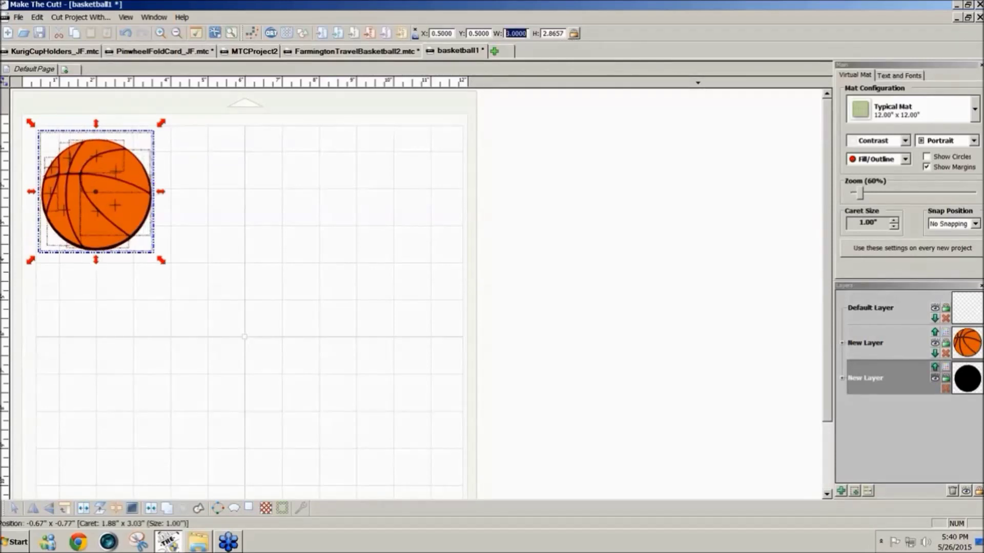
pyautogui.moveTo(124, 237); pyautogui.dragTo(167, 321)
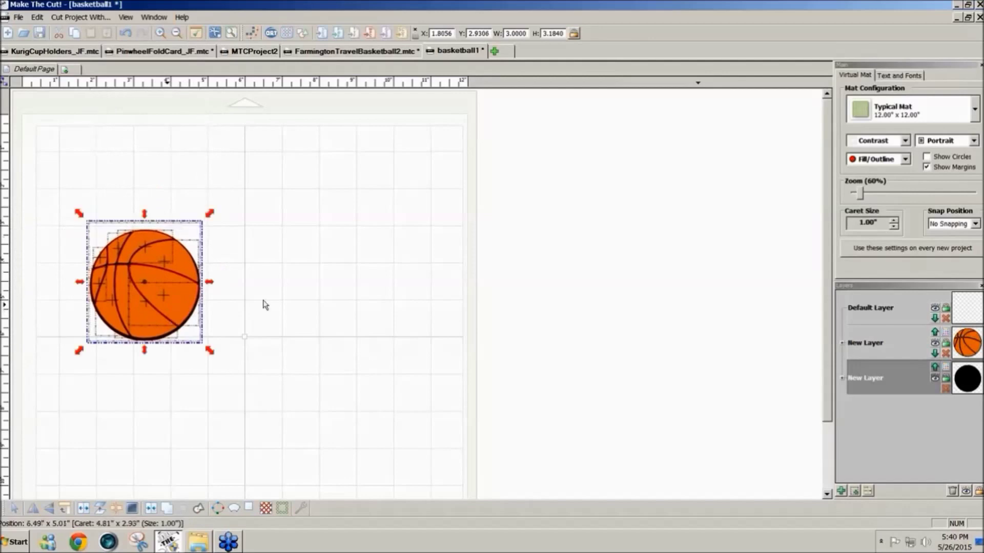
pyautogui.click(934, 344)
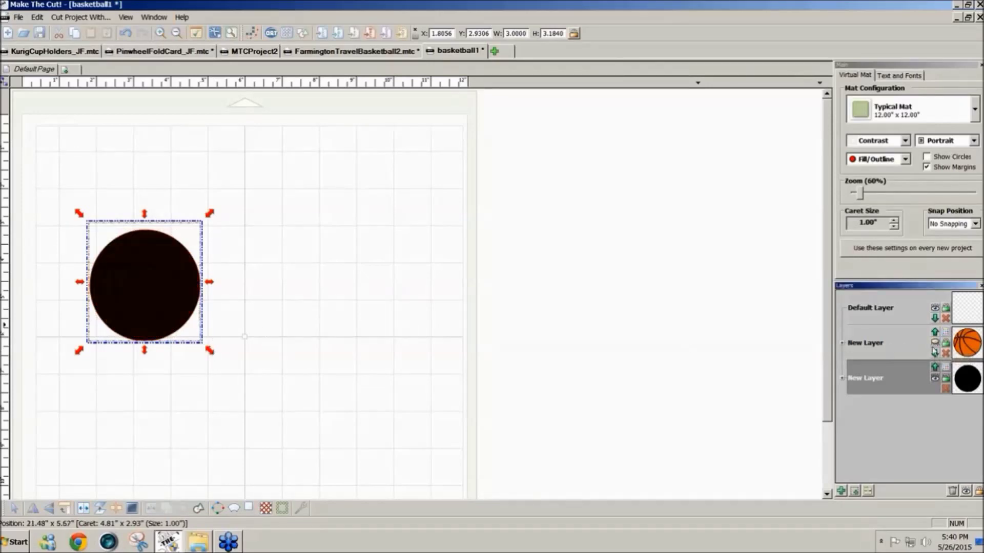
# Center the basketball on the mat at X 4.4444, Y 4.5000, showing only the black circle.
pyautogui.click(934, 343)
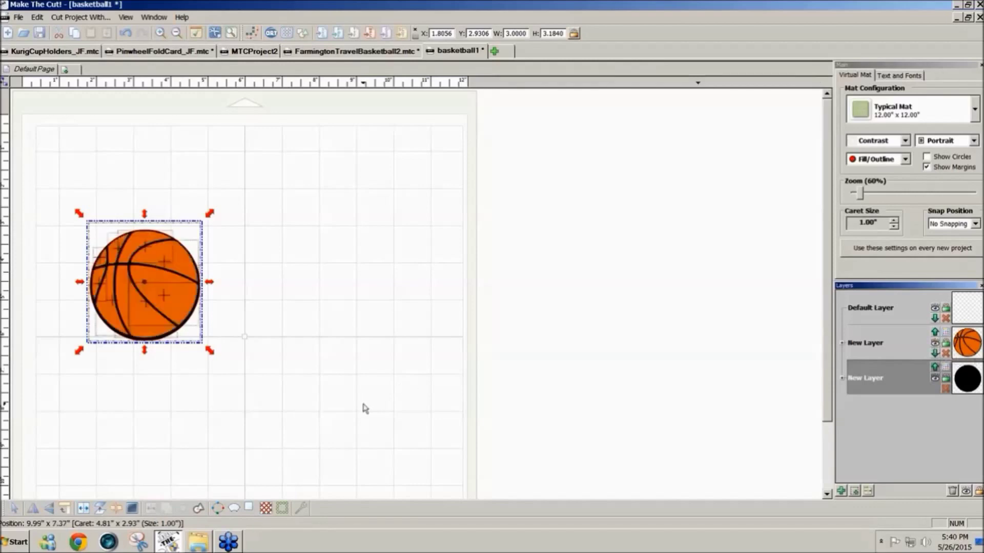
pyautogui.moveTo(364, 408); pyautogui.dragTo(8, 189)
pyautogui.moveTo(128, 308); pyautogui.dragTo(227, 349)
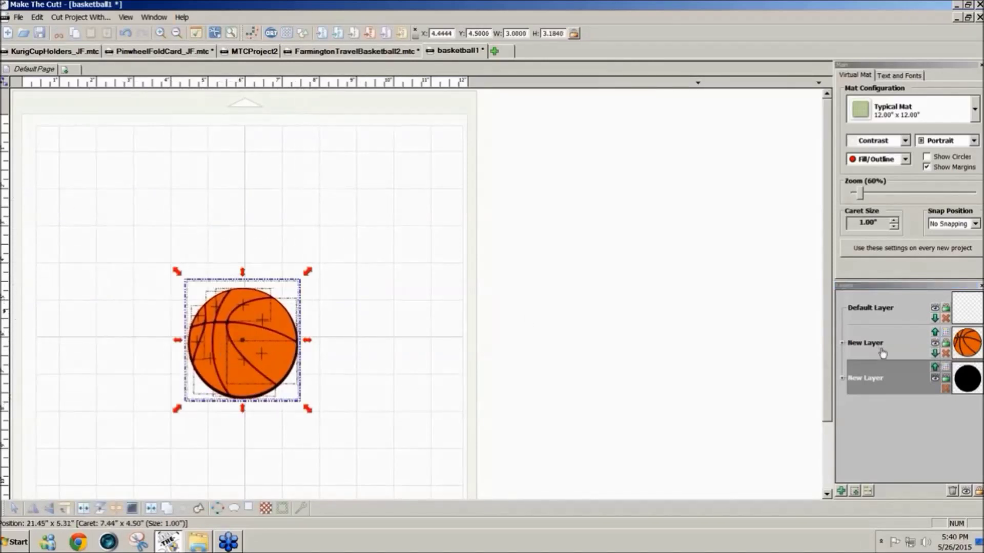
pyautogui.click(935, 344)
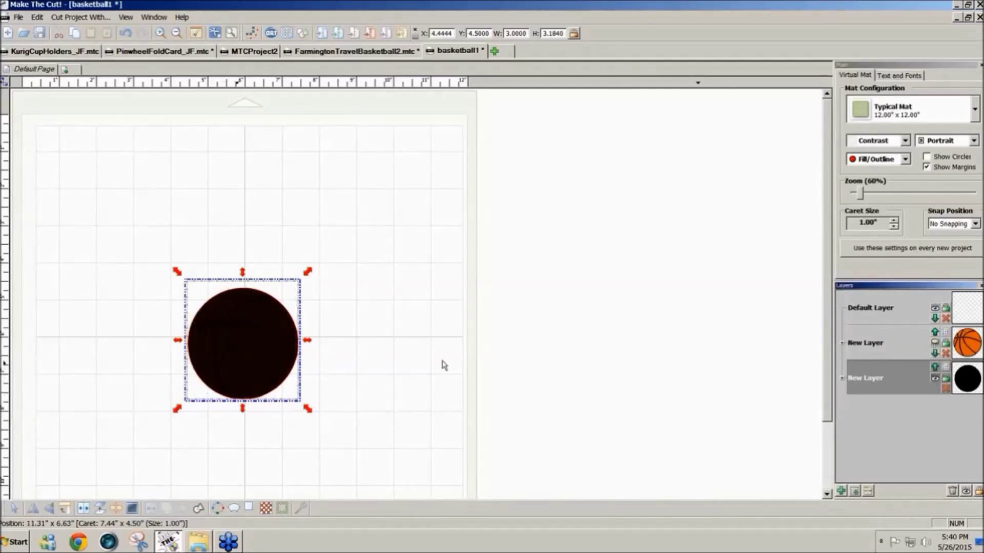
pyautogui.moveTo(827, 413); pyautogui.dragTo(827, 413)
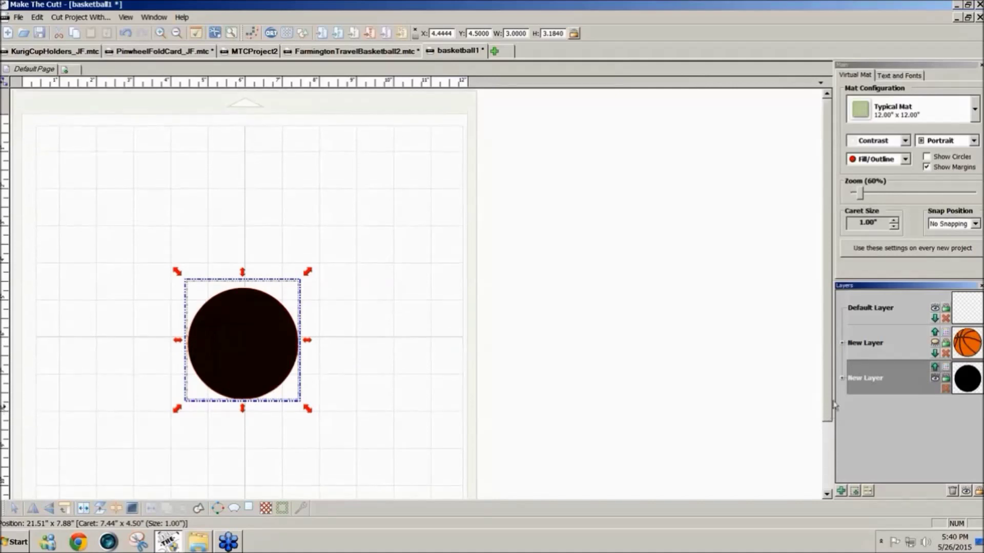
pyautogui.click(392, 190)
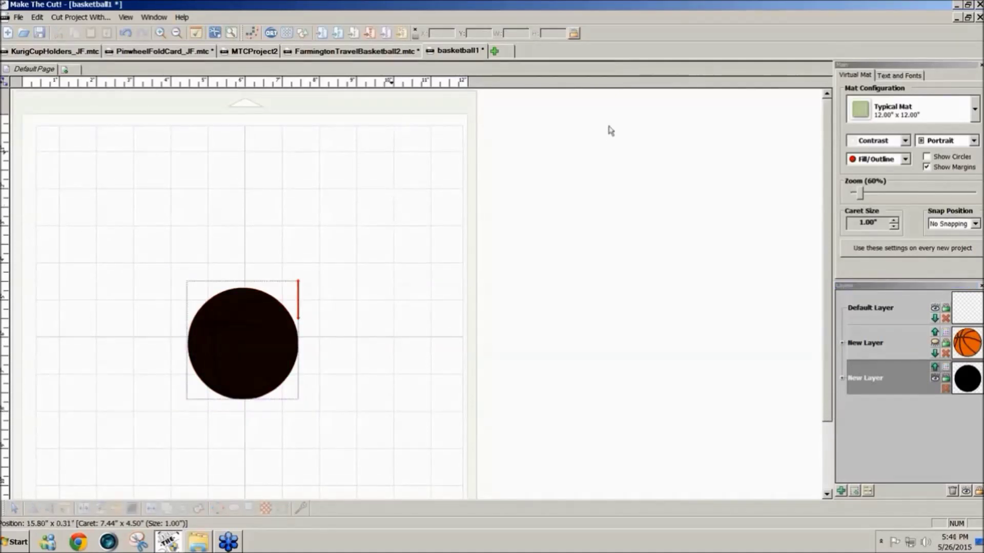
# Choose FANCYPANT from the installed fonts list in the Text and Fonts panel.
pyautogui.click(902, 76)
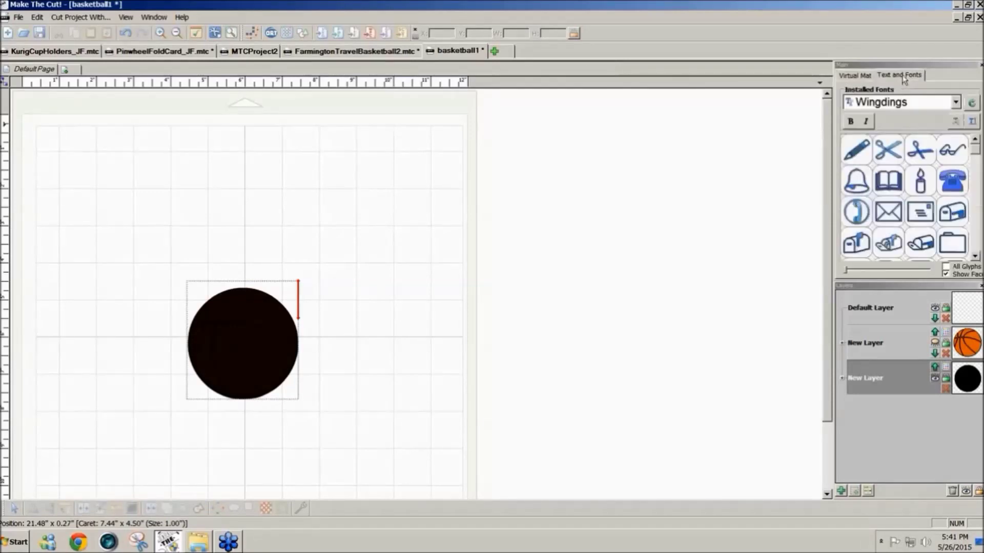
pyautogui.click(956, 102)
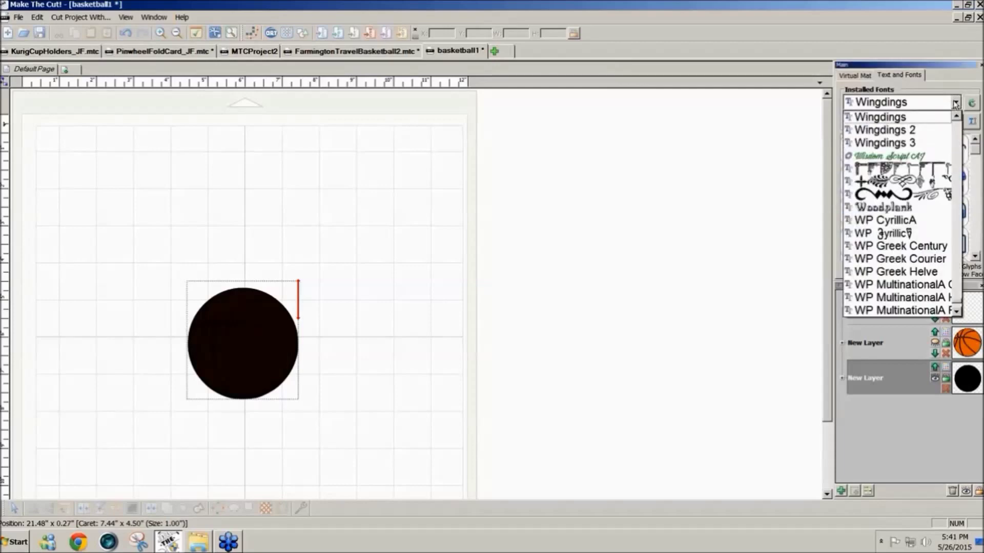
pyautogui.press('f')
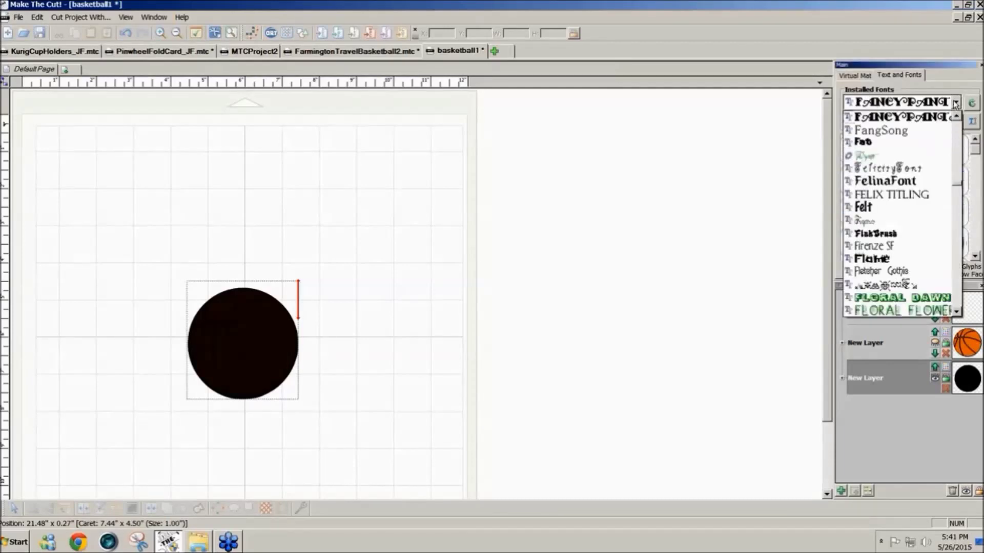
pyautogui.click(956, 312)
pyautogui.click(956, 312)
pyautogui.click(957, 312)
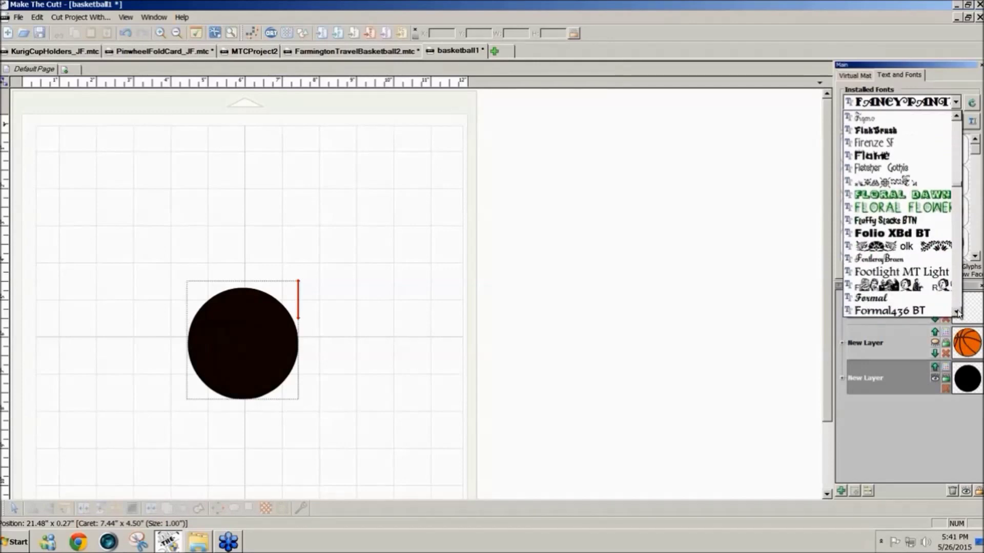
pyautogui.click(956, 312)
pyautogui.click(957, 312)
pyautogui.click(956, 312)
pyautogui.click(956, 312)
pyautogui.click(956, 312)
pyautogui.click(957, 312)
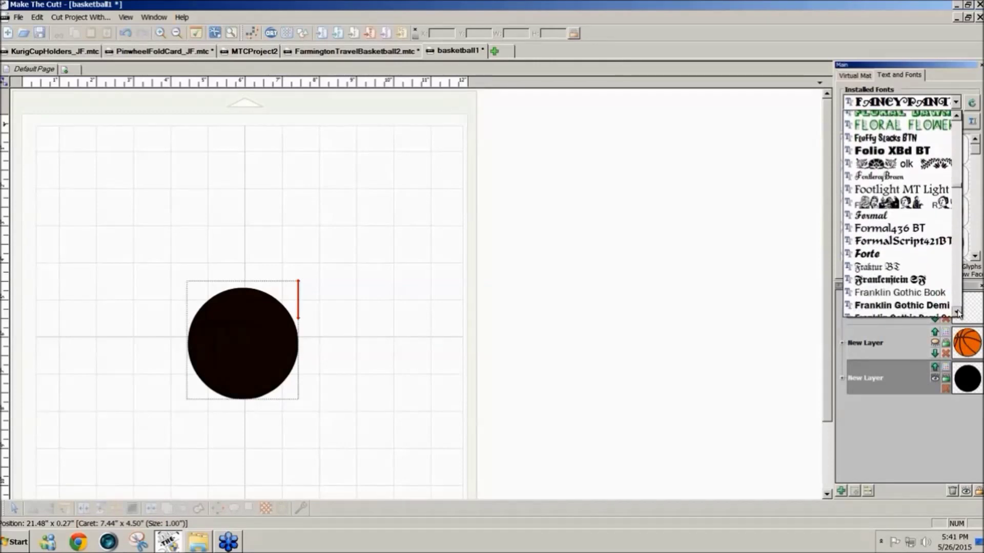
pyautogui.click(956, 312)
pyautogui.click(956, 312)
pyautogui.click(957, 312)
pyautogui.click(956, 312)
pyautogui.click(957, 312)
pyautogui.click(957, 312)
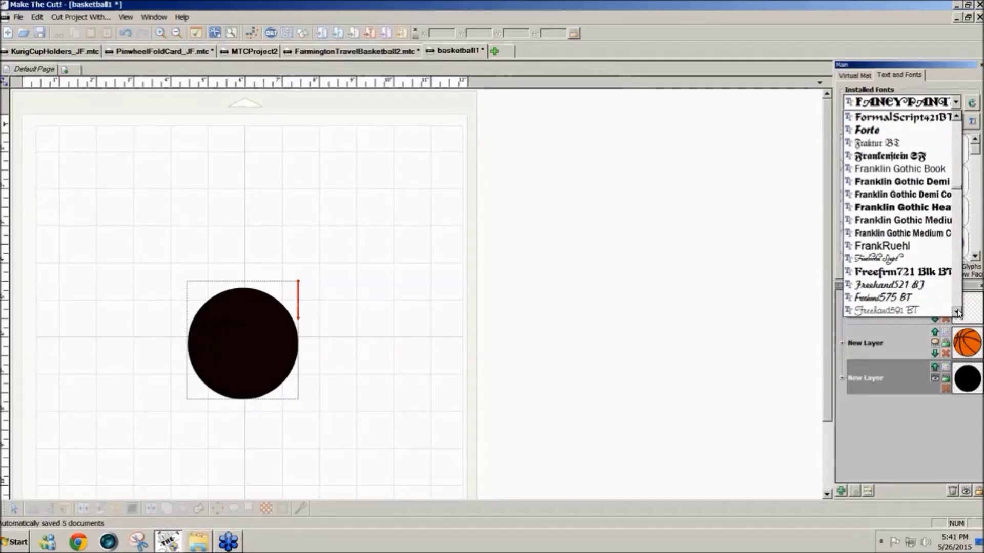
pyautogui.click(957, 312)
pyautogui.click(956, 312)
pyautogui.click(957, 312)
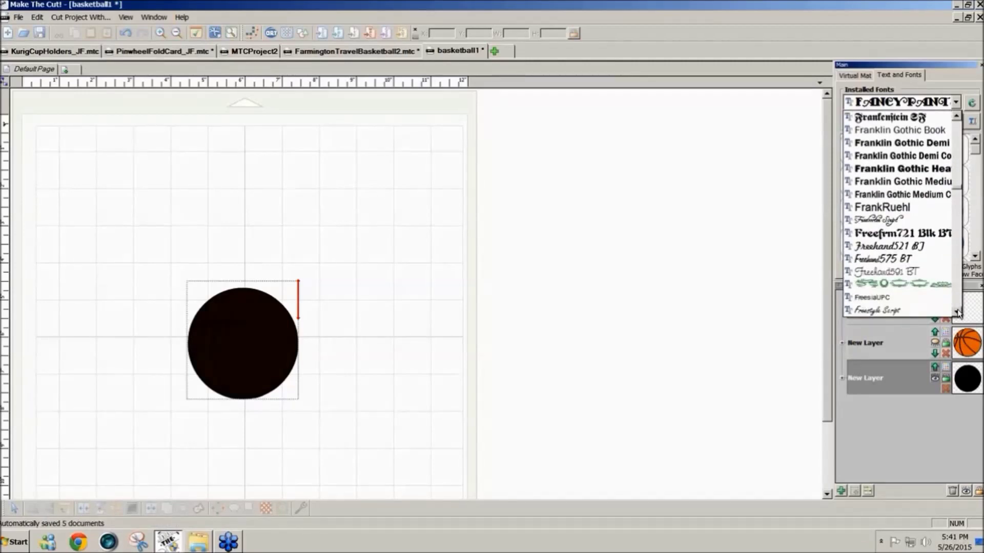
pyautogui.click(957, 312)
pyautogui.click(956, 312)
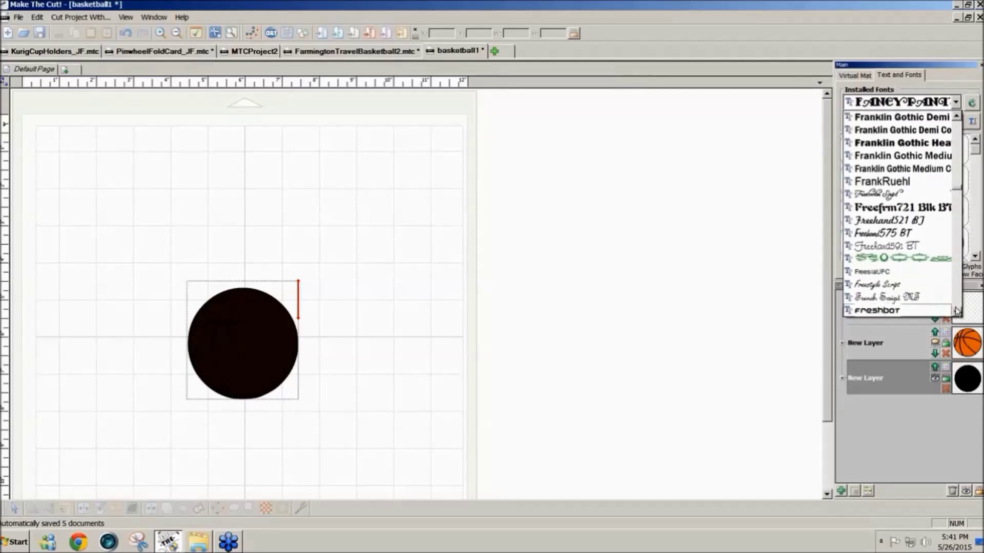
pyautogui.click(956, 312)
pyautogui.click(957, 312)
pyautogui.click(956, 312)
pyautogui.click(956, 312)
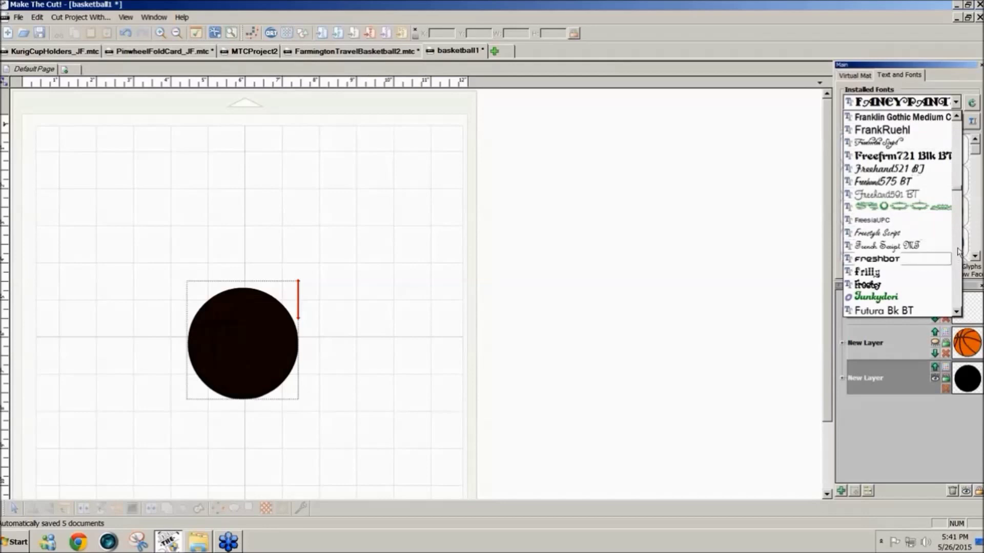
pyautogui.click(889, 76)
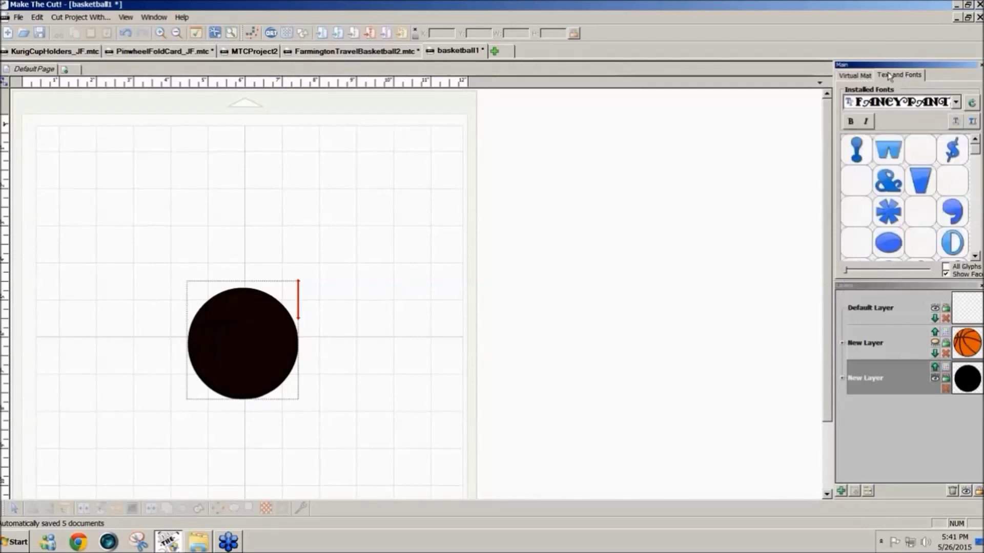
# Start a font import and navigate to the My Fonts > F_Fonts folder.
pyautogui.click(971, 122)
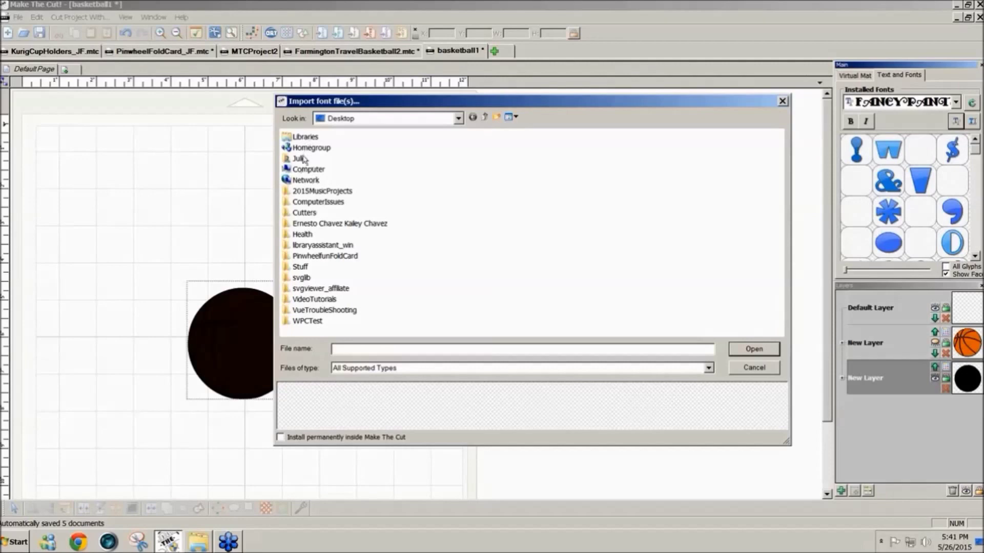
pyautogui.doubleClick(301, 158)
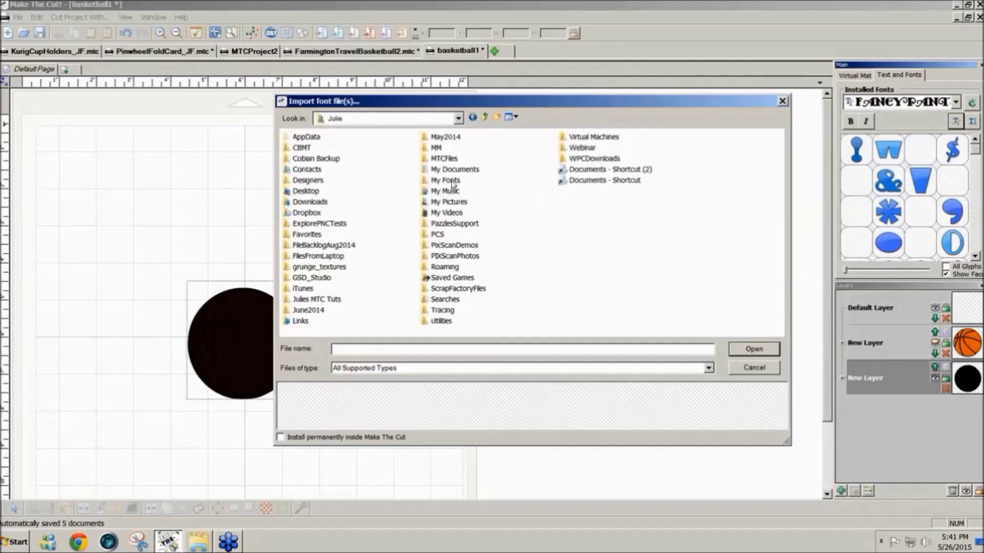
pyautogui.doubleClick(453, 183)
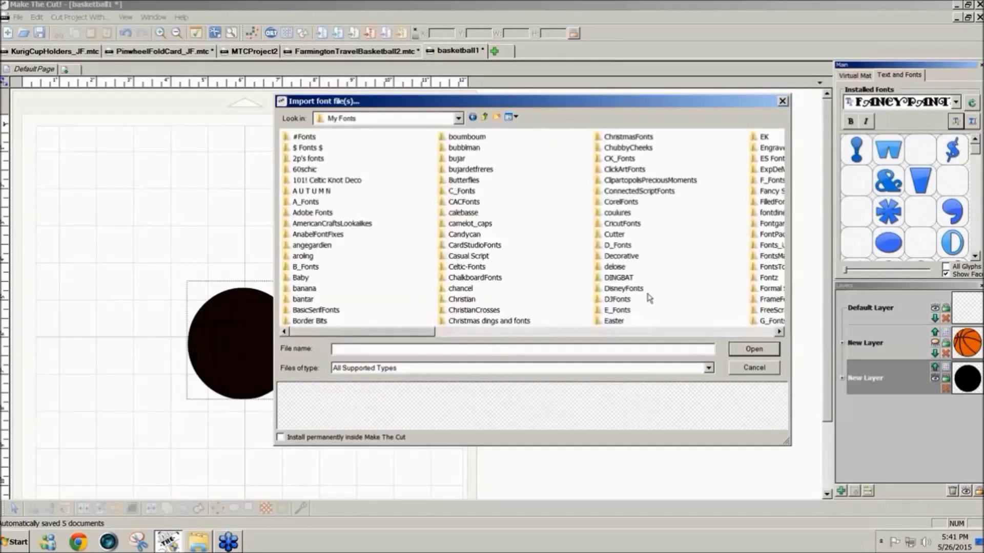
pyautogui.click(692, 332)
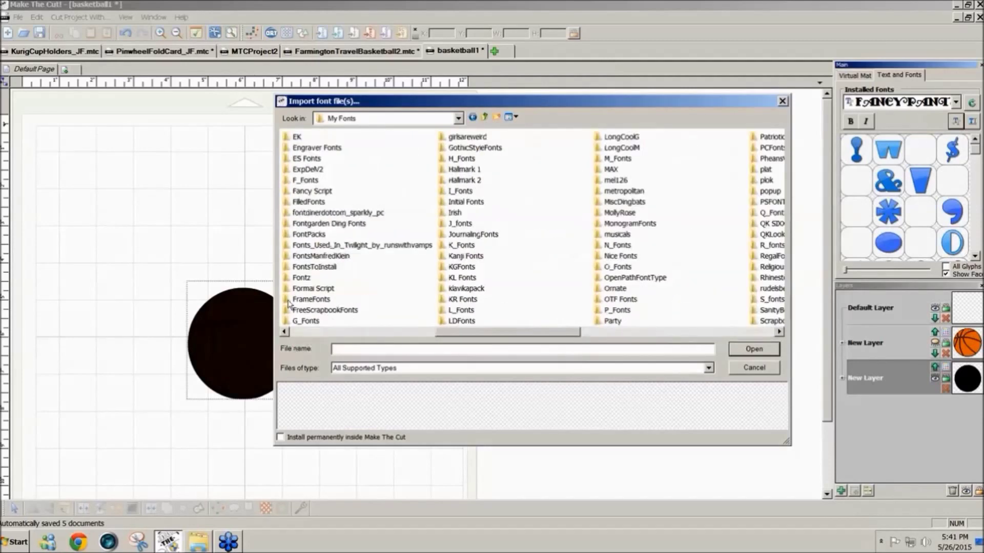
pyautogui.click(310, 183)
pyautogui.doubleClick(310, 183)
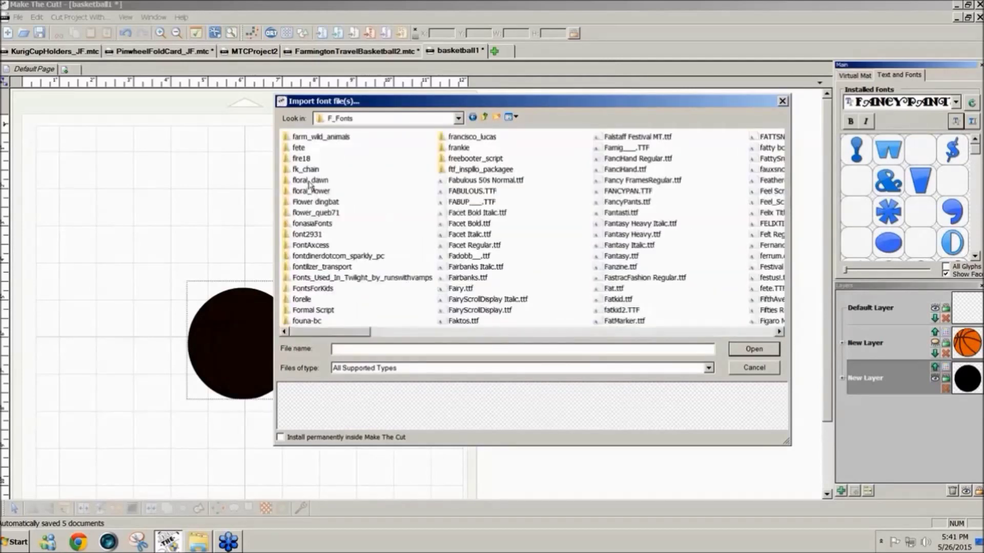
# Select Freshman.ttf, tick 'Install permanently inside Make The Cut', and import it.
pyautogui.click(779, 333)
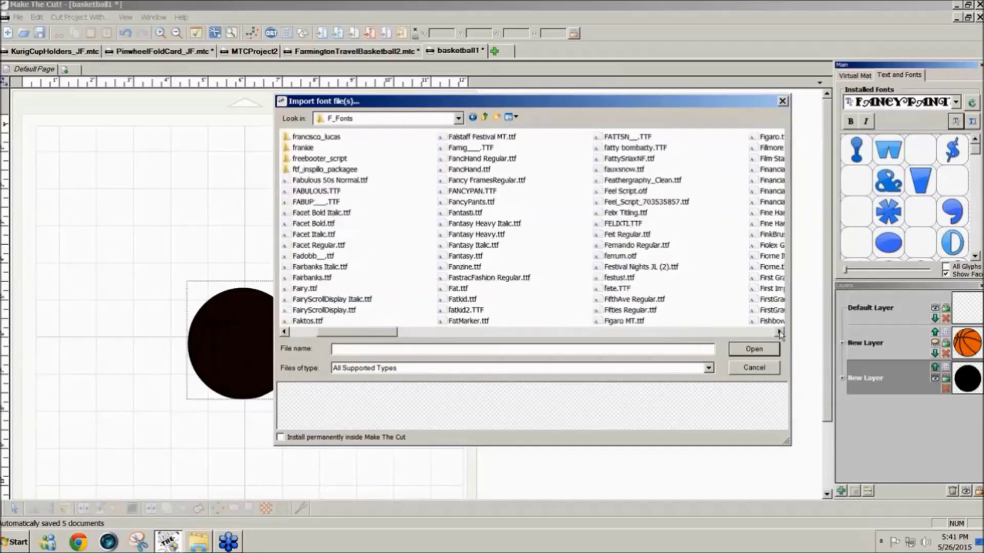
pyautogui.click(780, 333)
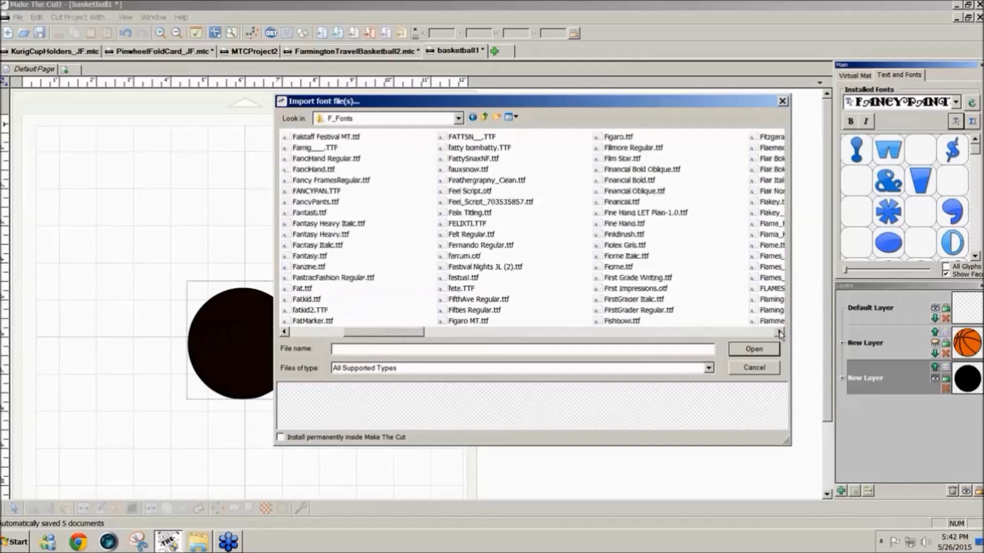
pyautogui.click(779, 332)
pyautogui.click(780, 333)
pyautogui.click(780, 333)
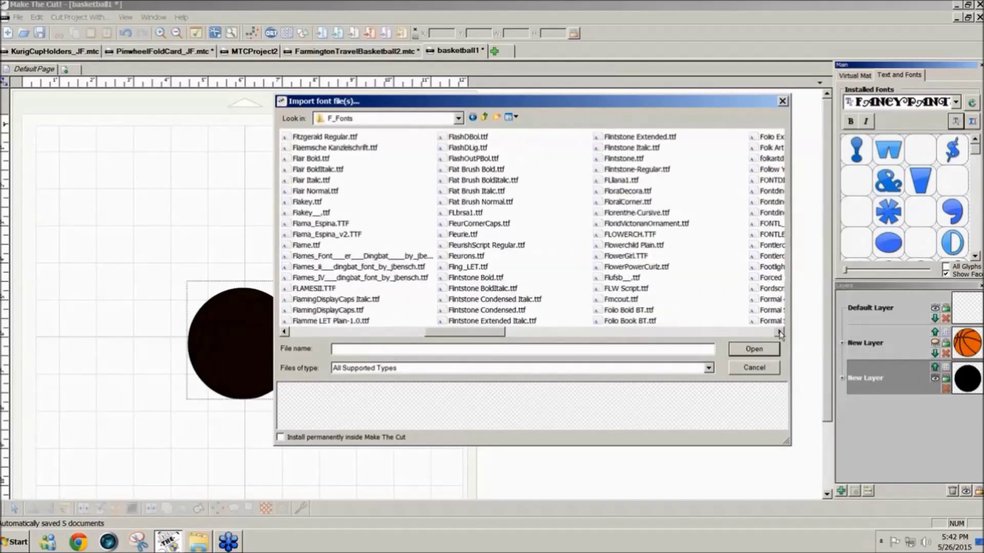
pyautogui.click(780, 333)
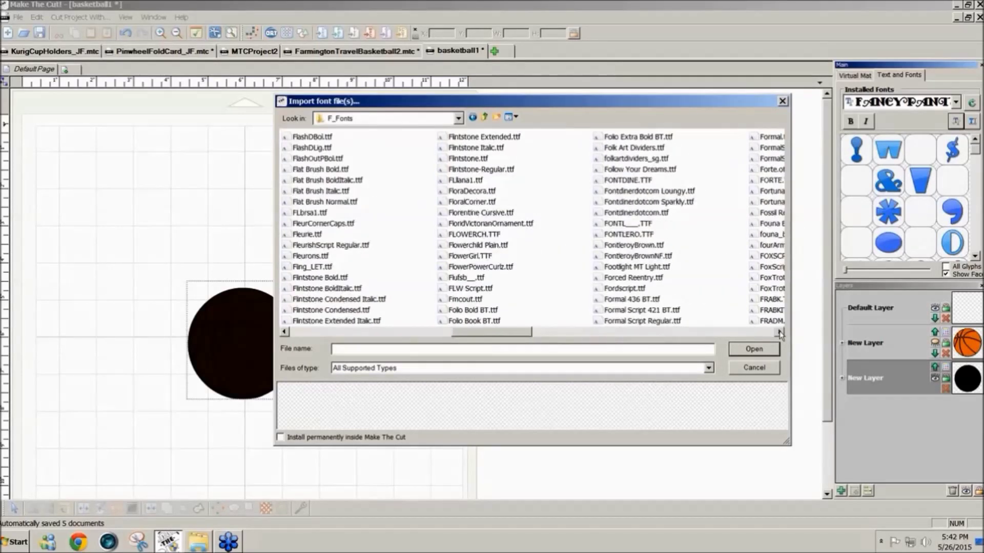
pyautogui.click(780, 333)
pyautogui.click(779, 333)
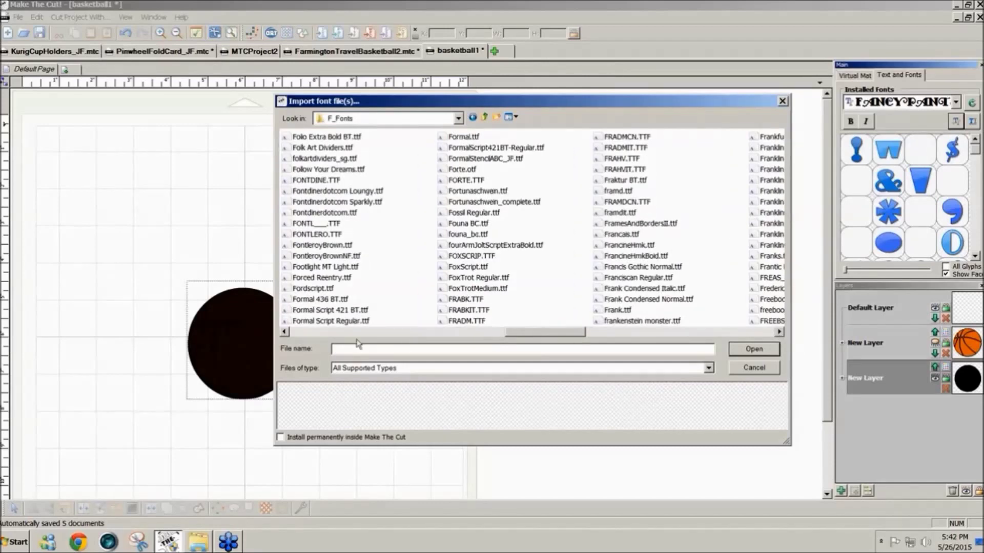
pyautogui.click(302, 333)
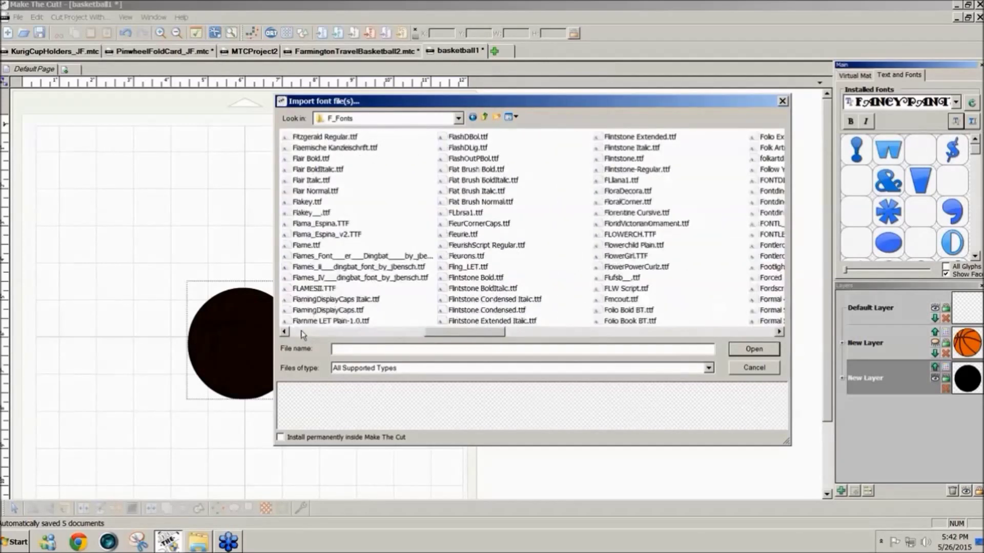
pyautogui.click(302, 333)
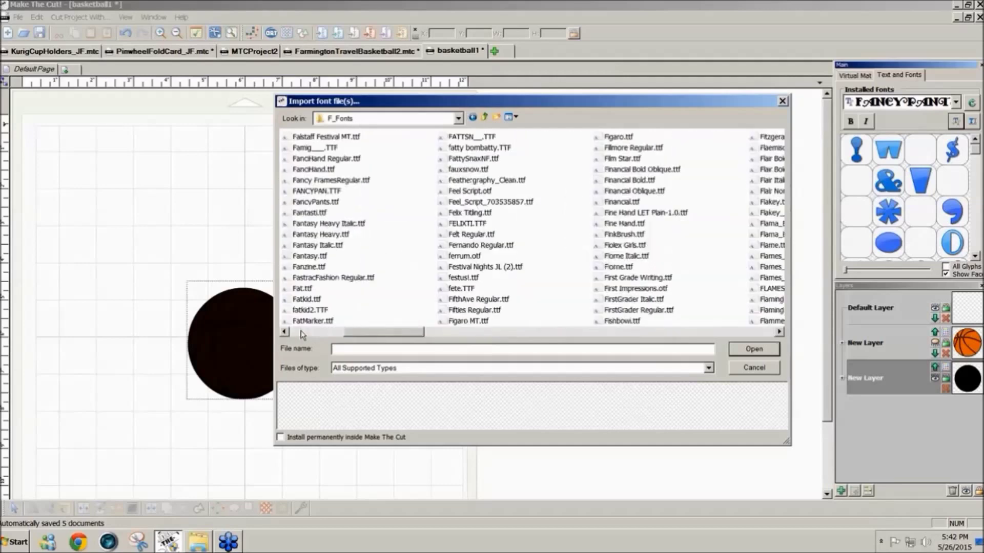
pyautogui.click(755, 333)
pyautogui.click(756, 333)
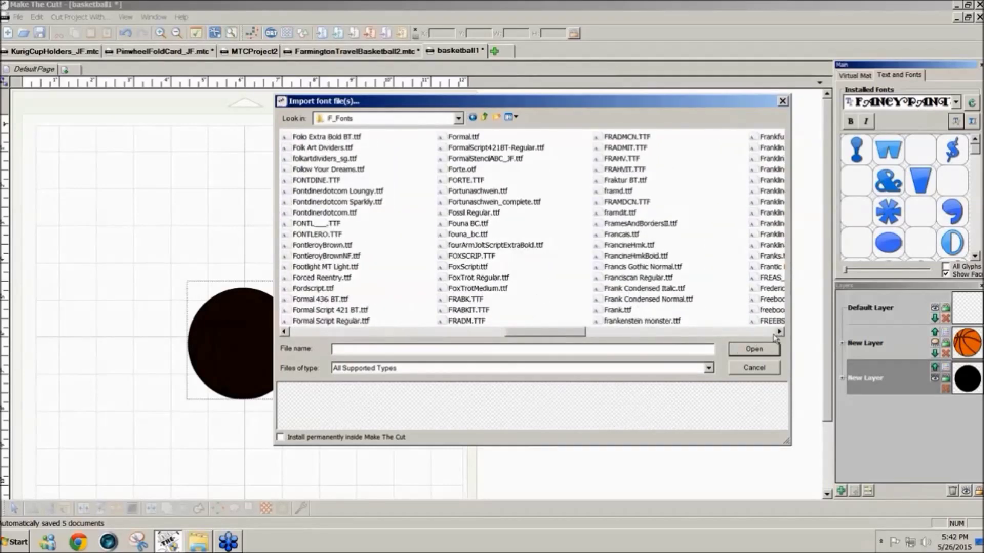
pyautogui.click(779, 333)
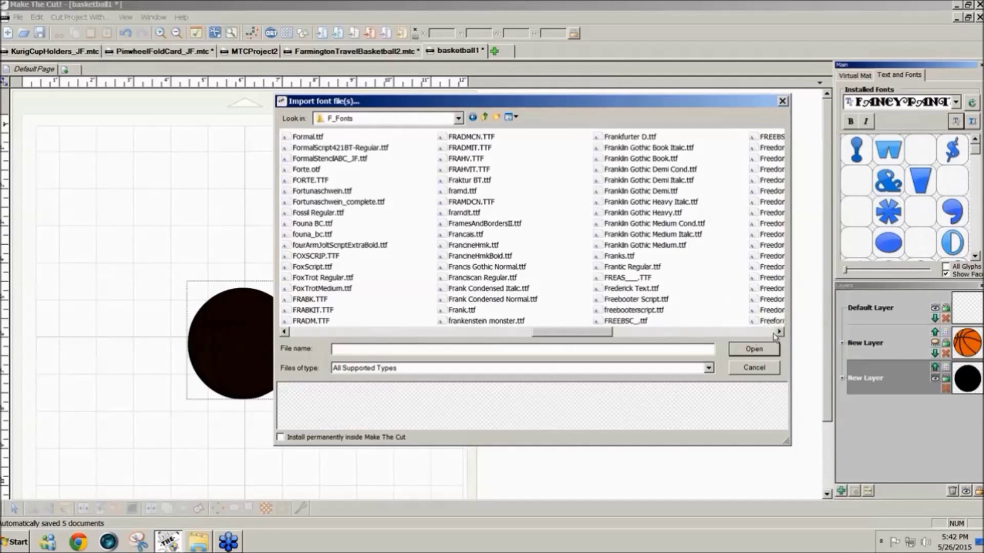
pyautogui.click(779, 332)
pyautogui.click(778, 332)
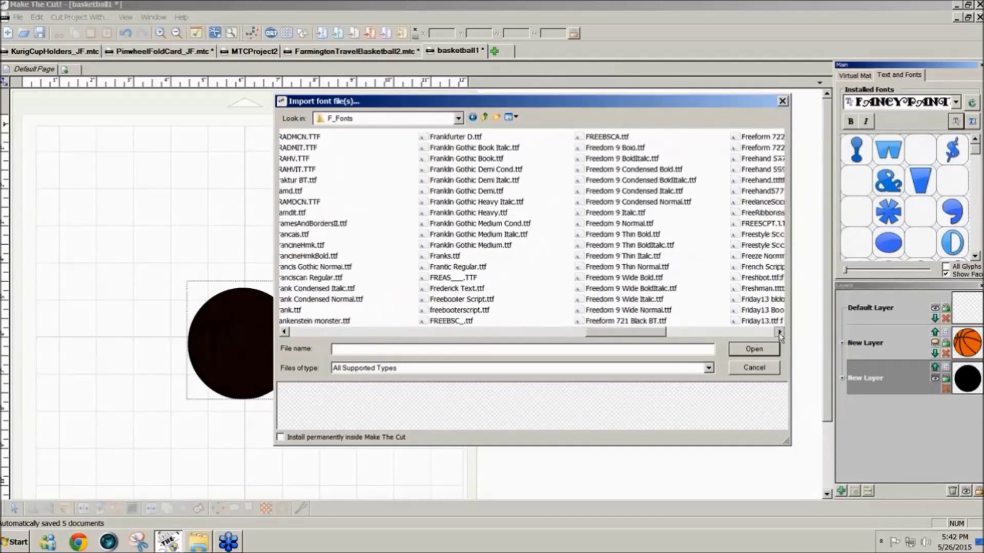
pyautogui.click(778, 333)
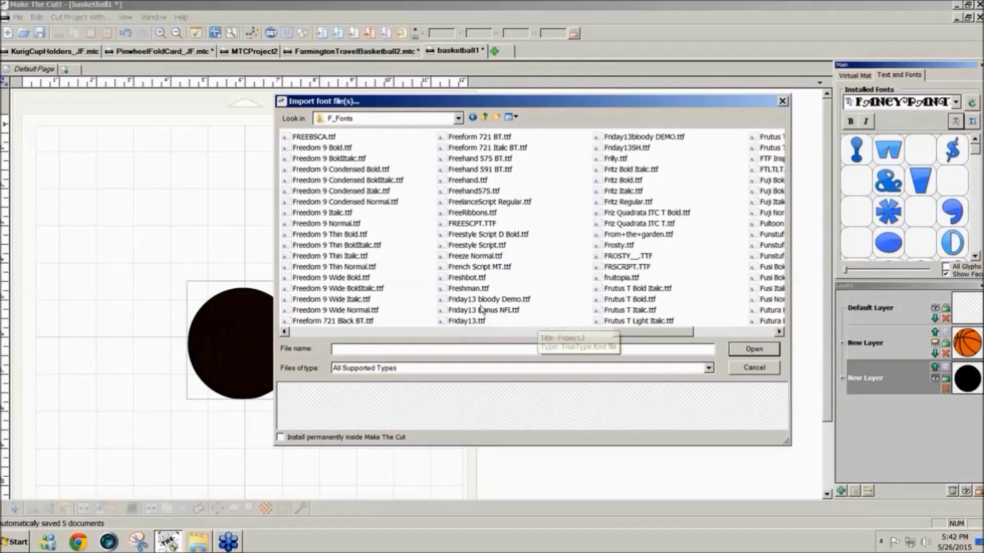
pyautogui.click(472, 291)
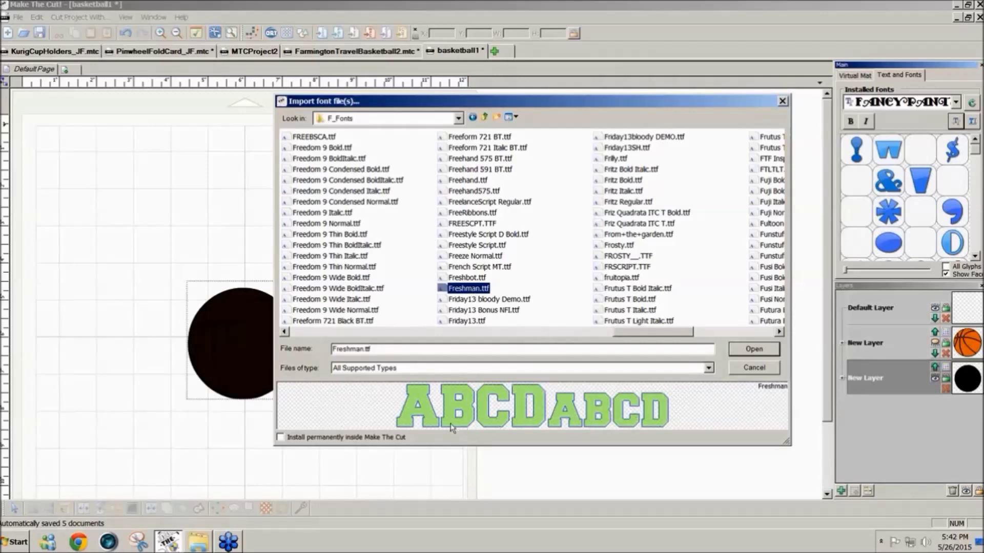
pyautogui.click(280, 438)
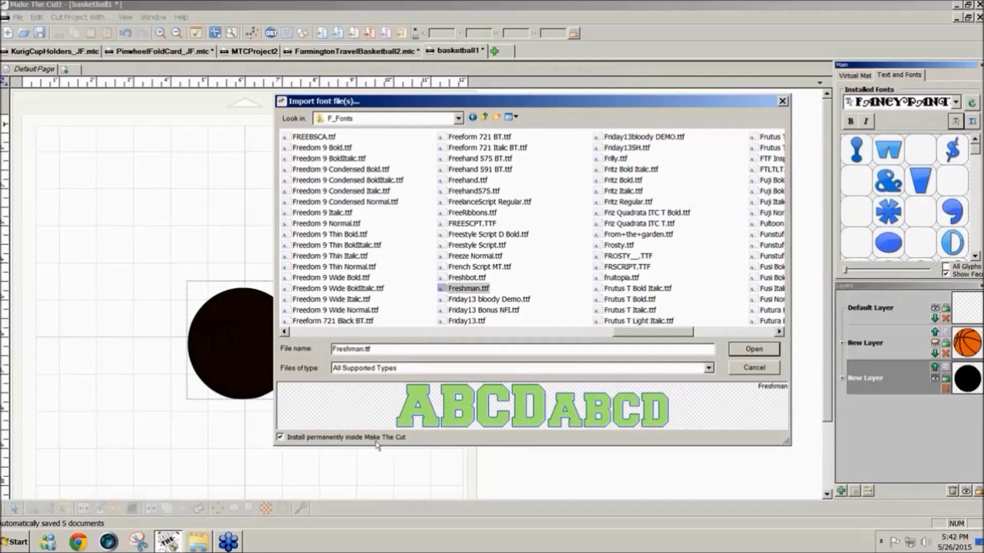
pyautogui.click(751, 351)
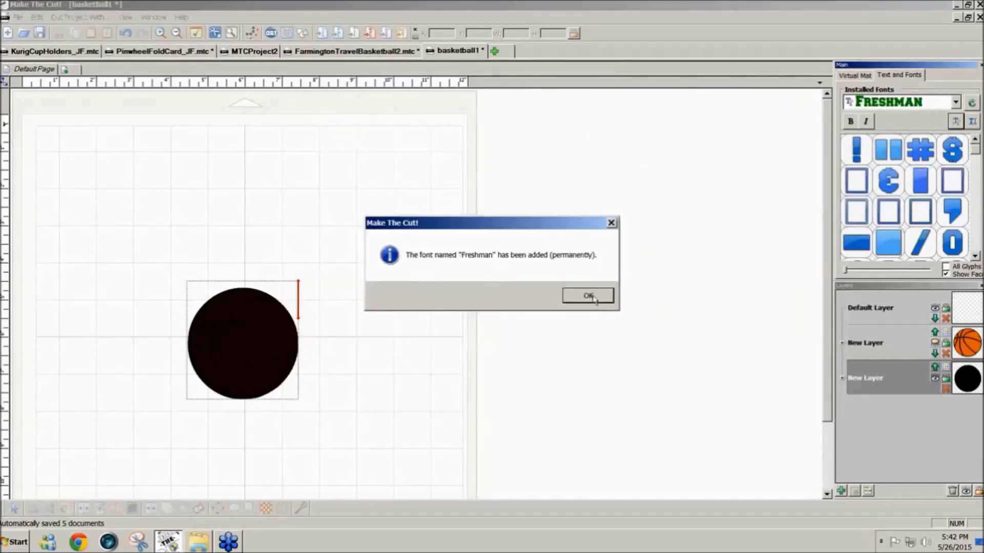
# Dismiss the Freshman-installed notice and start a new text group.
pyautogui.click(593, 301)
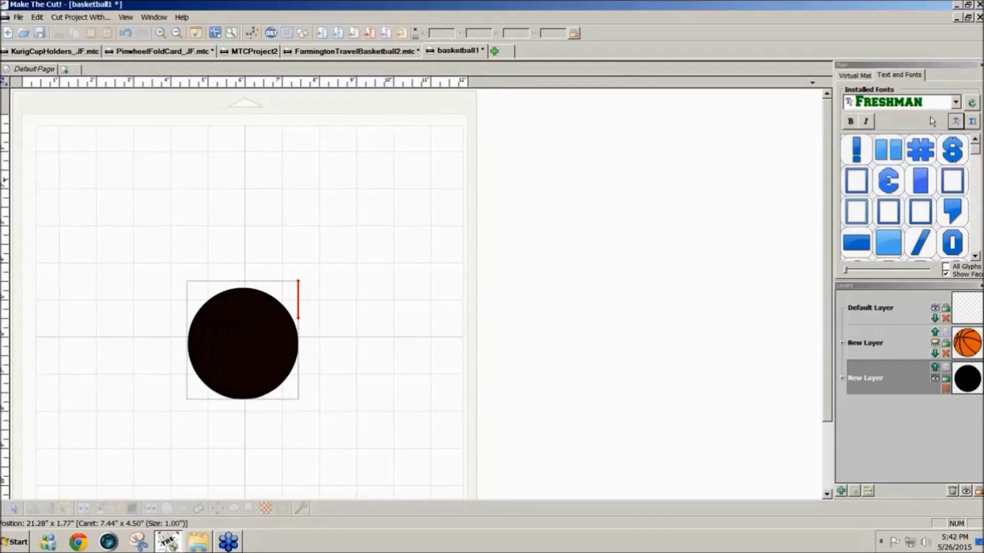
pyautogui.click(970, 126)
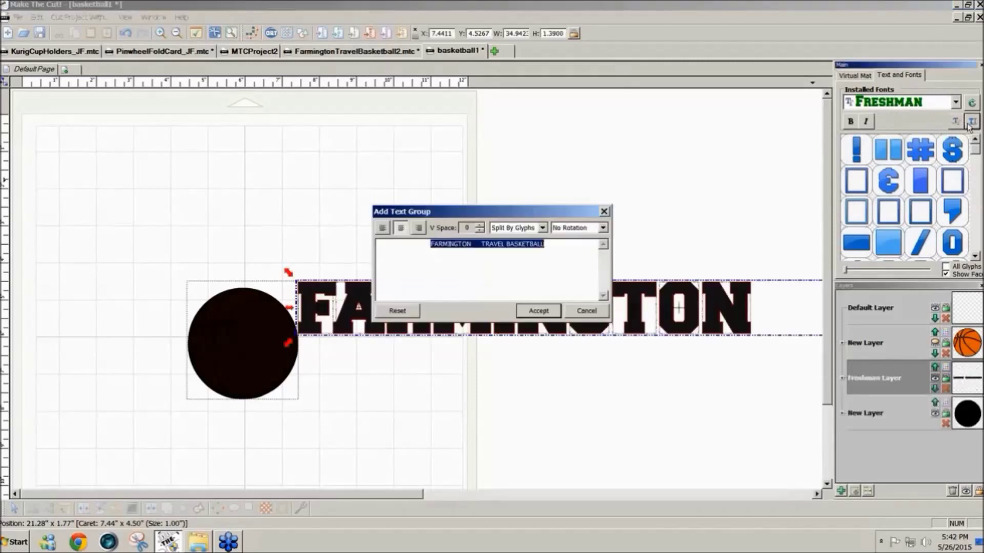
# Accept the FARMINGTON TRAVEL BASKETBALL Freshman text group, keeping Split By Glyphs.
pyautogui.moveTo(532, 211); pyautogui.dragTo(599, 168)
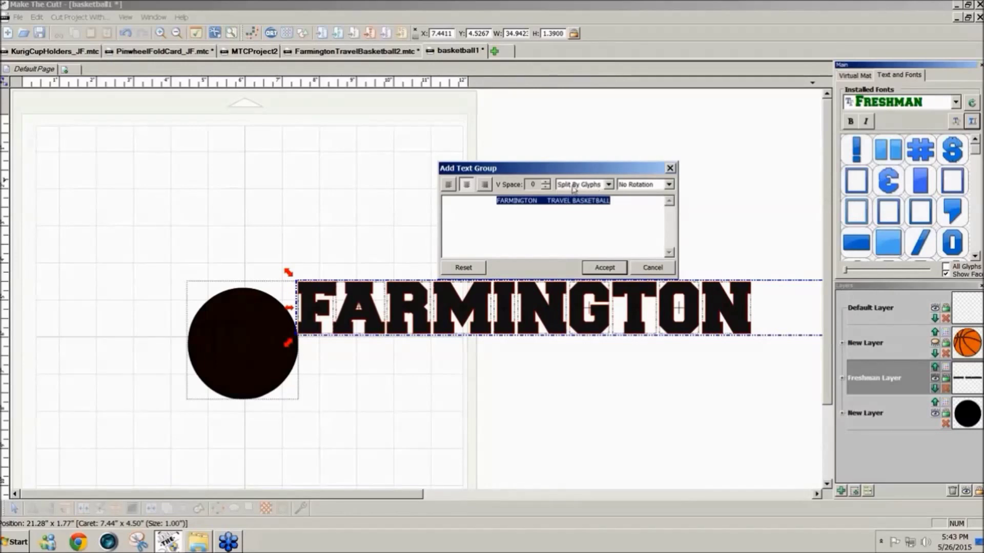
pyautogui.click(608, 184)
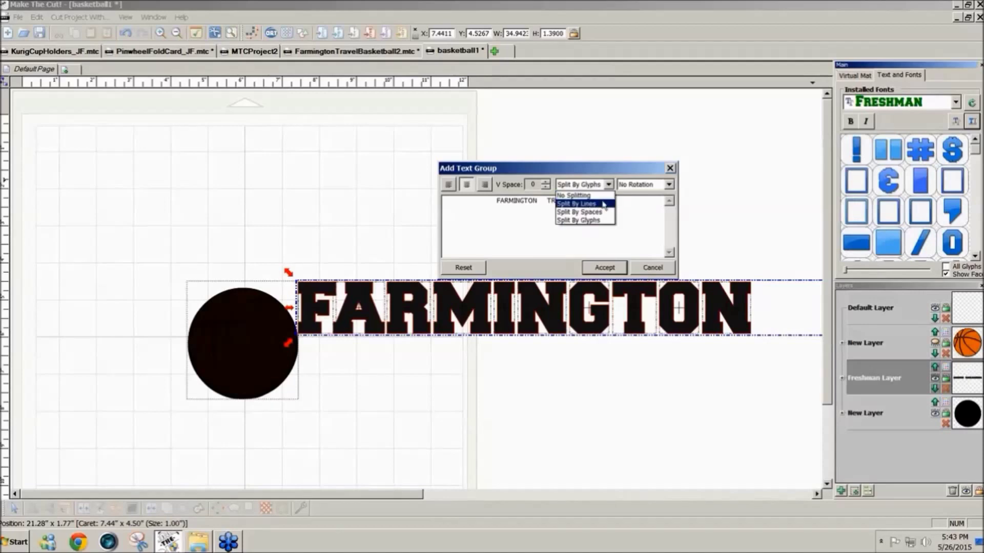
pyautogui.click(611, 176)
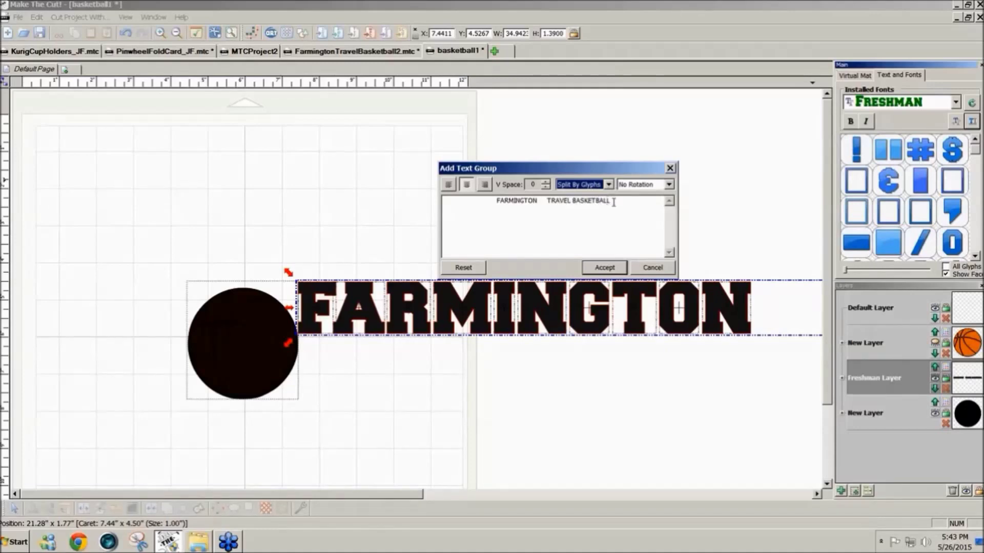
pyautogui.click(605, 268)
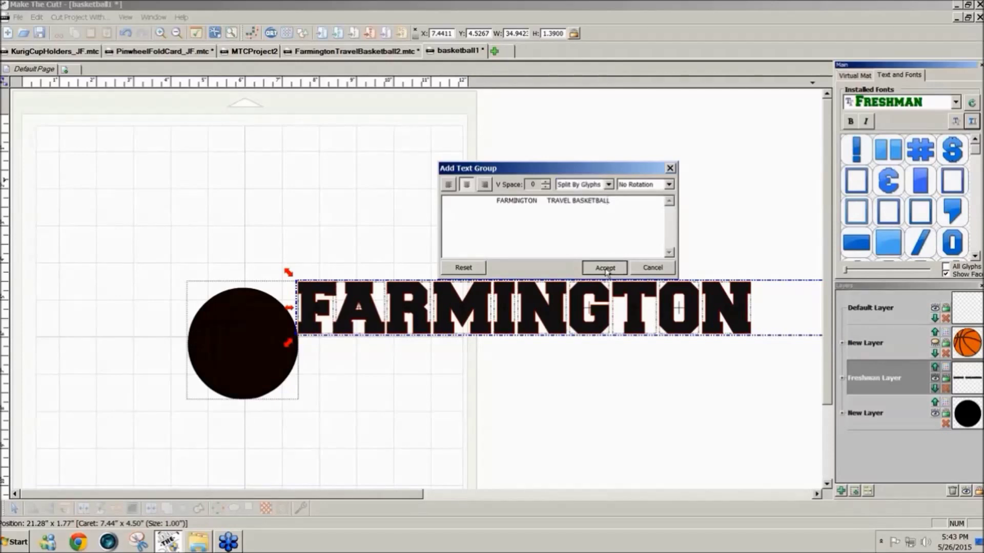
# Move the text to the upper left and resize it to 9.45 wide by 1.5 high.
pyautogui.moveTo(578, 332); pyautogui.dragTo(328, 241)
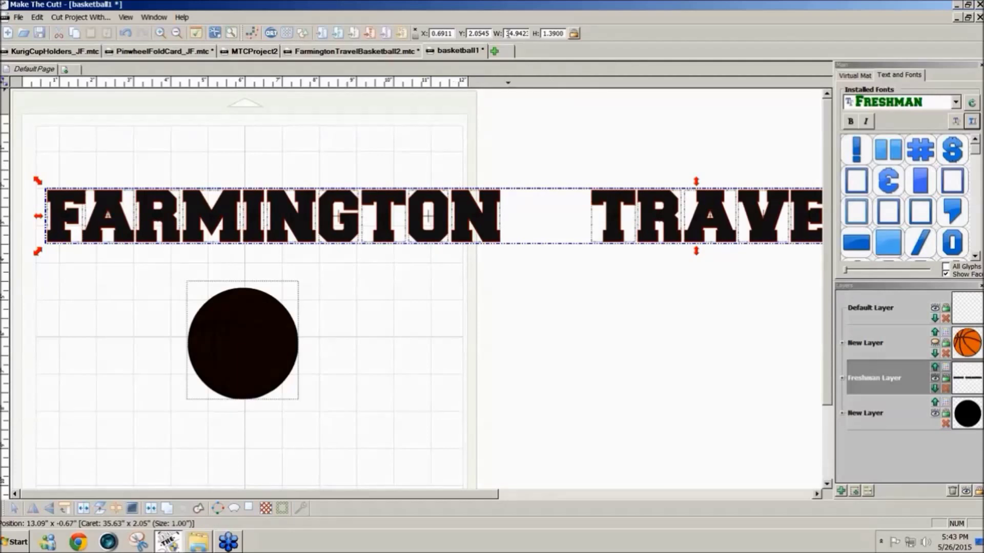
pyautogui.moveTo(507, 33); pyautogui.dragTo(538, 34)
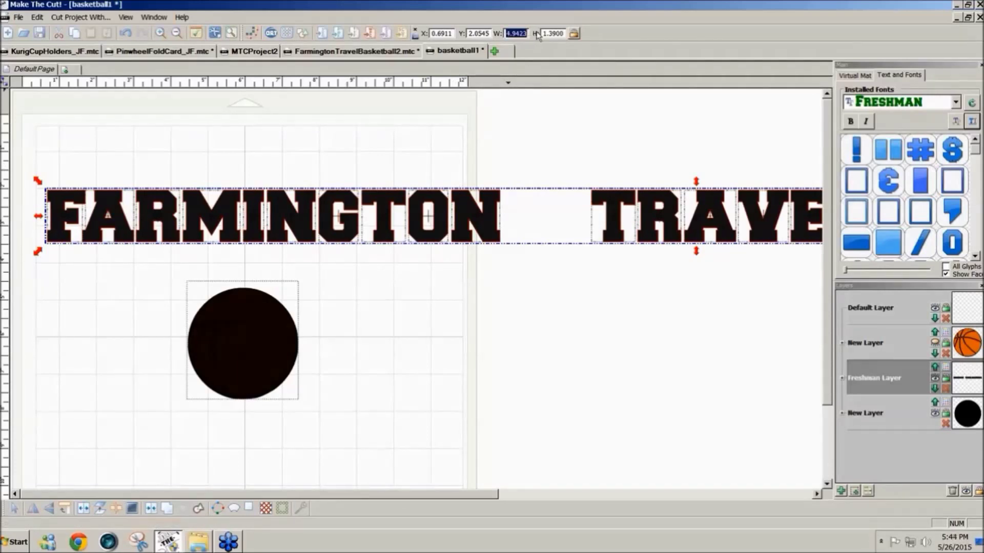
pyautogui.write('9.')
pyautogui.write('45')
pyautogui.press('Tab')
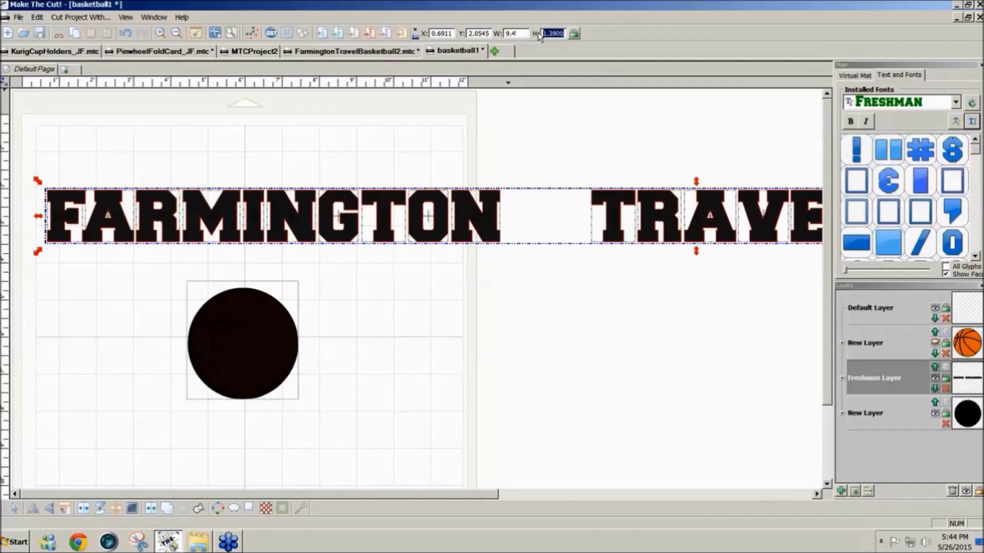
pyautogui.write('1.5')
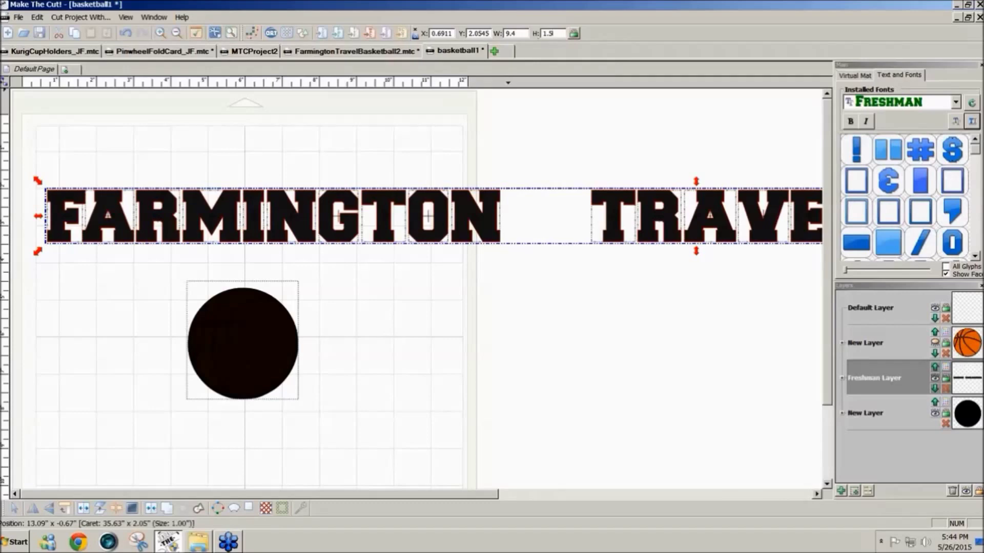
pyautogui.press('Return')
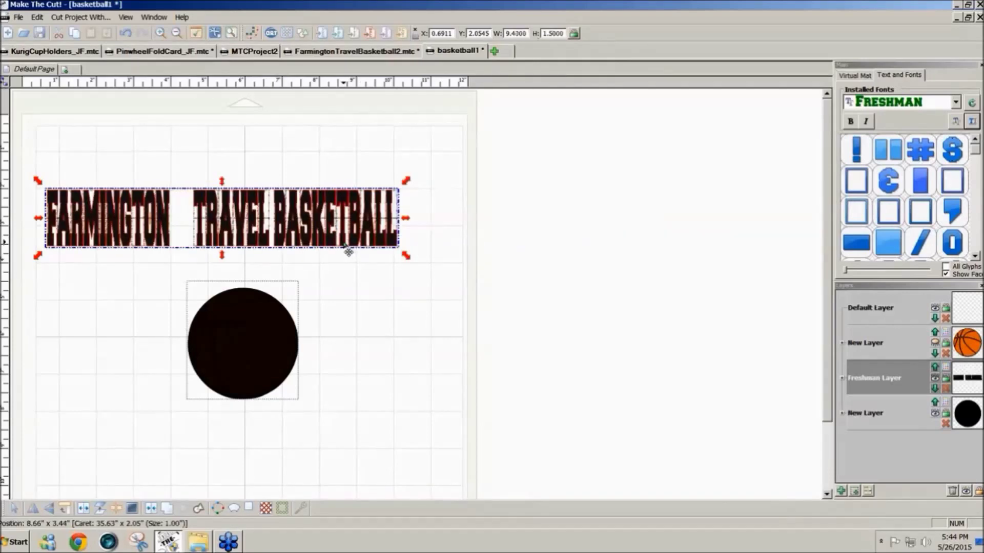
# Center the text above the circle and marquee-select the TRAVEL BASKETBALL words.
pyautogui.moveTo(347, 248); pyautogui.dragTo(389, 221)
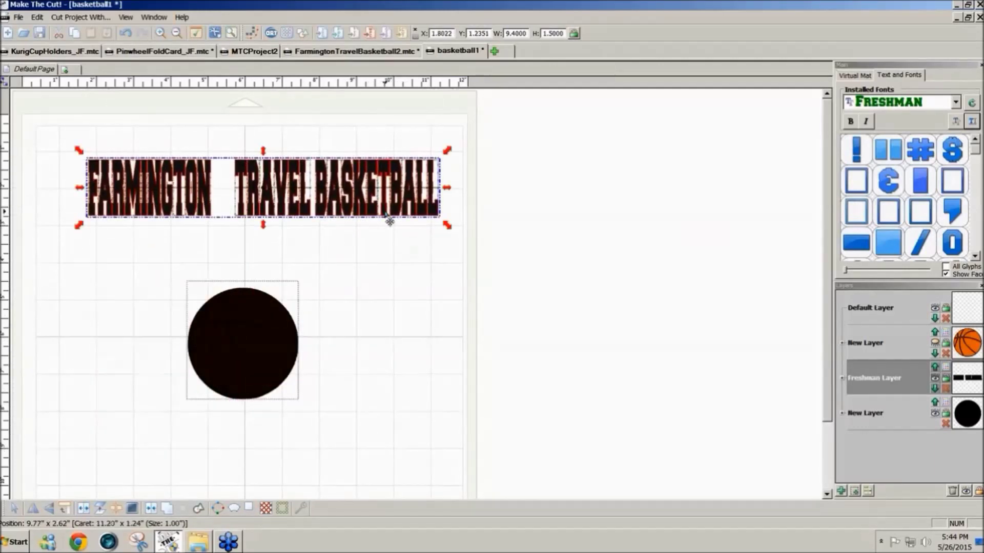
pyautogui.click(386, 228)
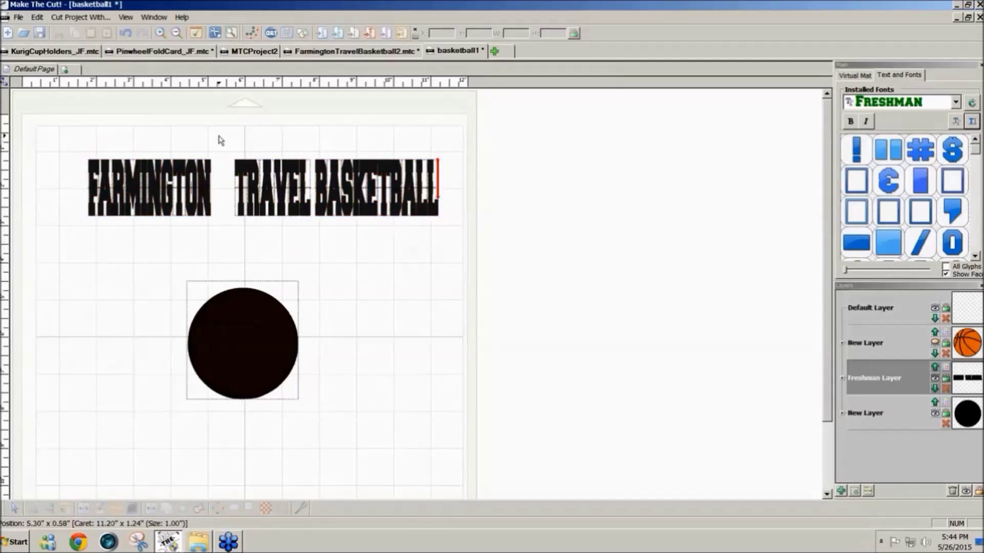
pyautogui.moveTo(218, 140); pyautogui.dragTo(525, 248)
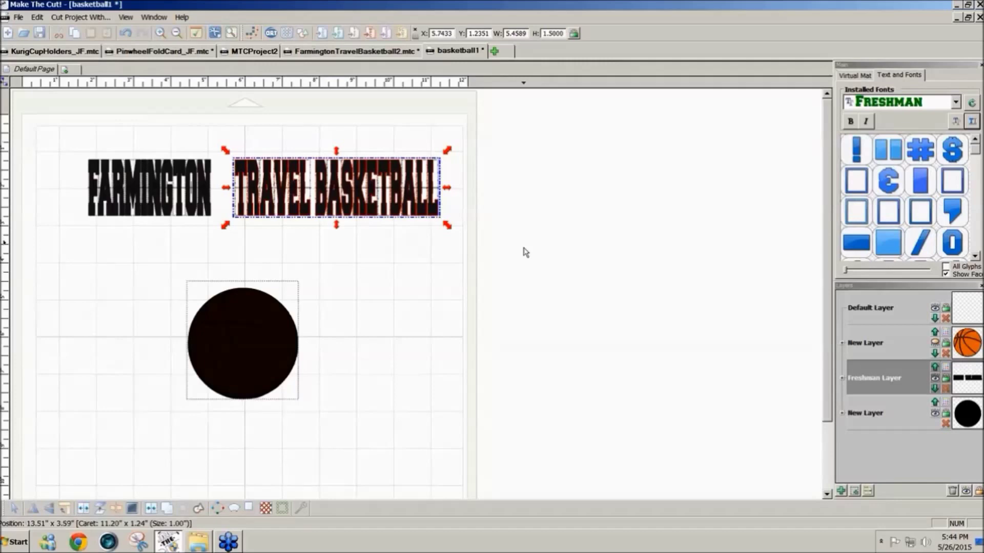
# Flip and mirror TRAVEL BASKETBALL, then select it together with FARMINGTON.
pyautogui.click(48, 510)
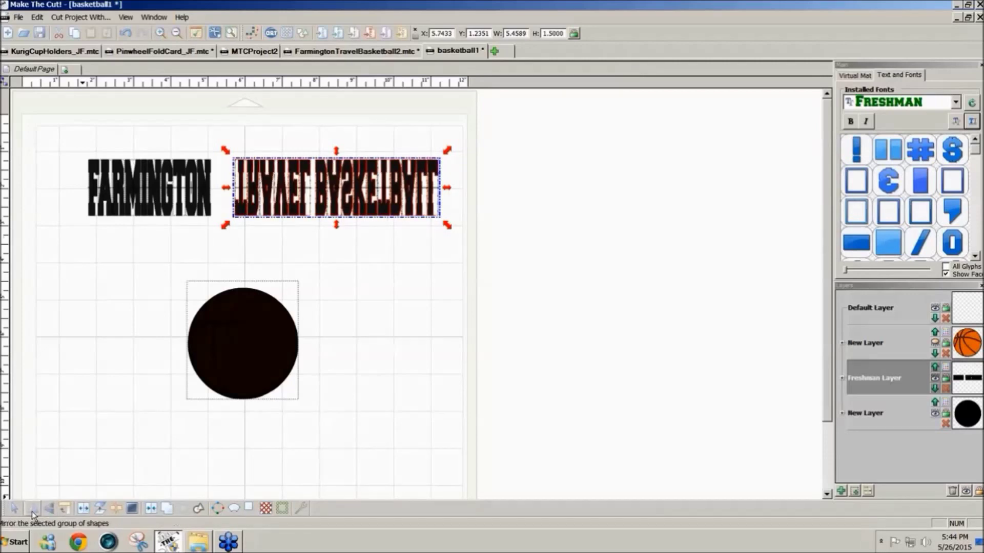
pyautogui.click(32, 511)
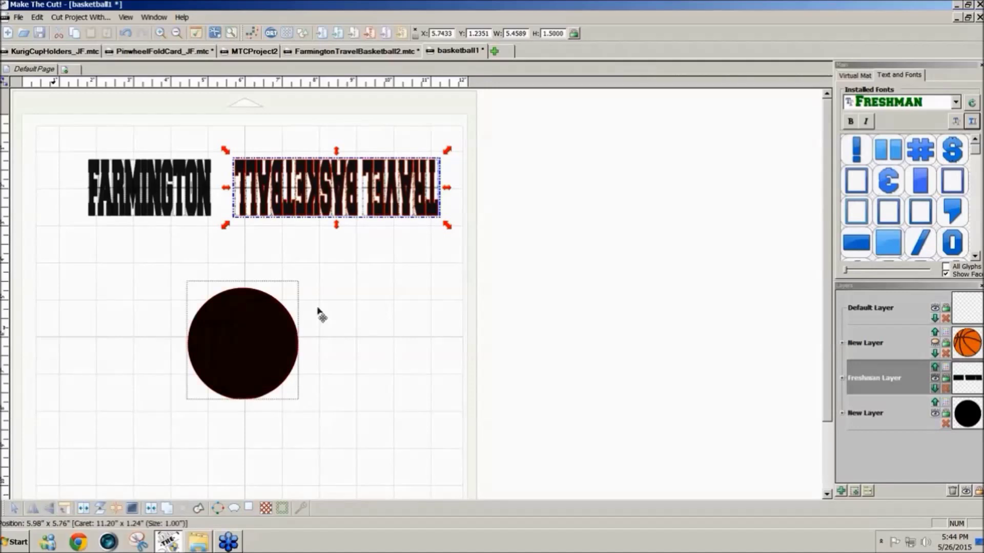
pyautogui.click(468, 267)
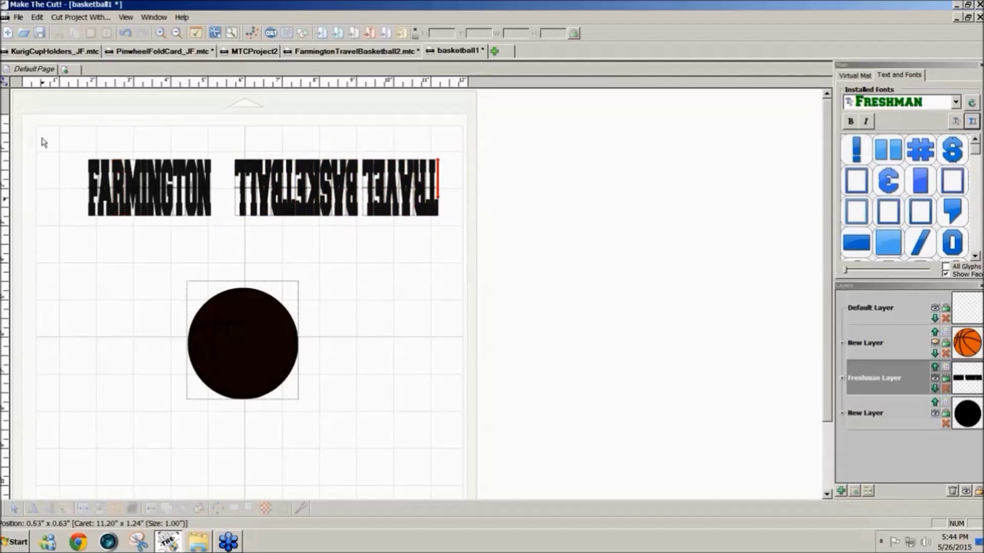
pyautogui.moveTo(43, 142); pyautogui.dragTo(517, 256)
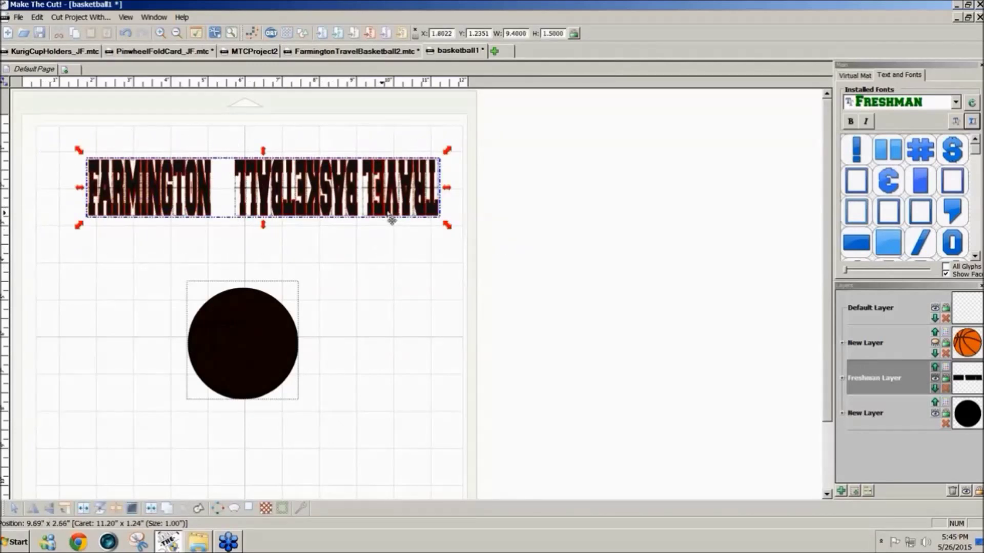
# Move both text pieces down-left and set the wrap Offset to 31.20%.
pyautogui.moveTo(384, 220); pyautogui.dragTo(290, 350)
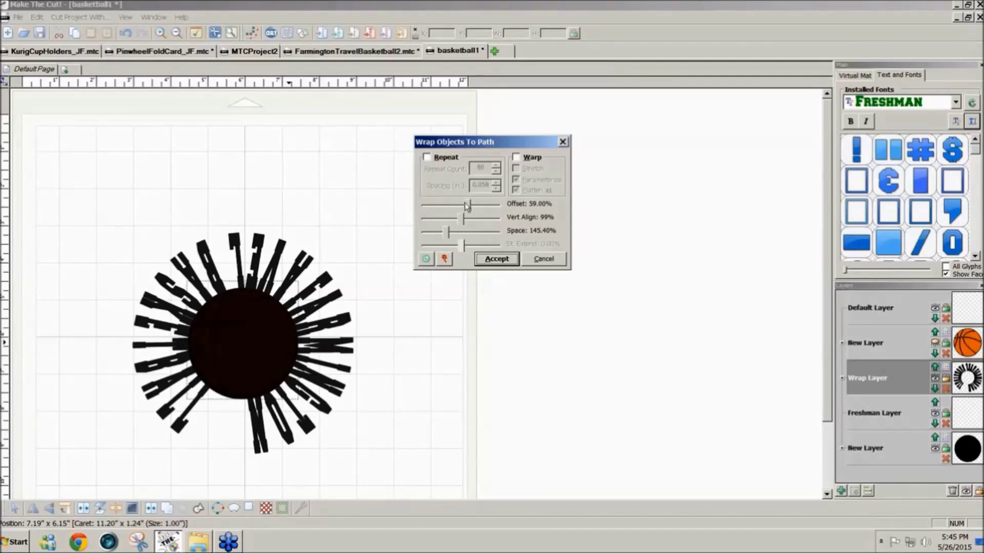
pyautogui.moveTo(470, 207); pyautogui.dragTo(451, 207)
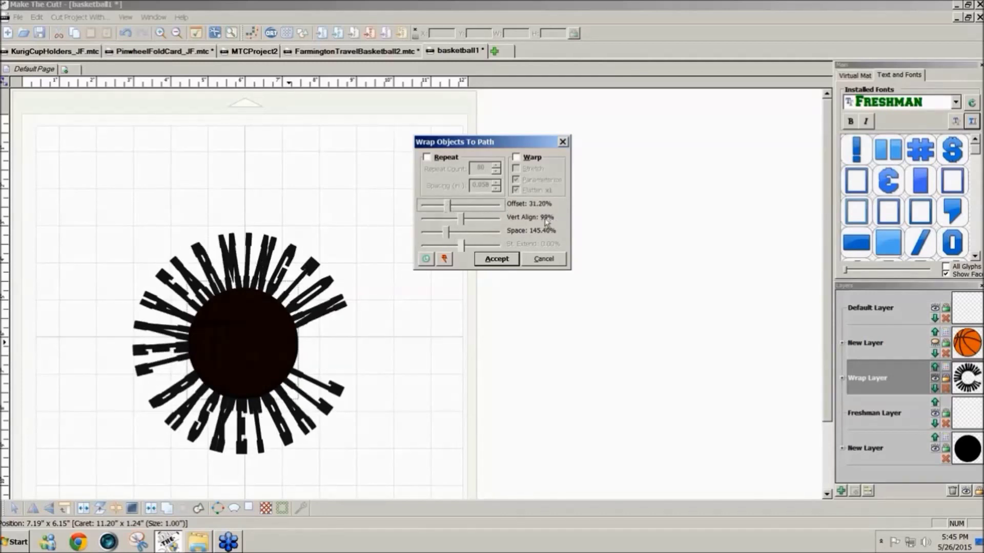
pyautogui.click(460, 221)
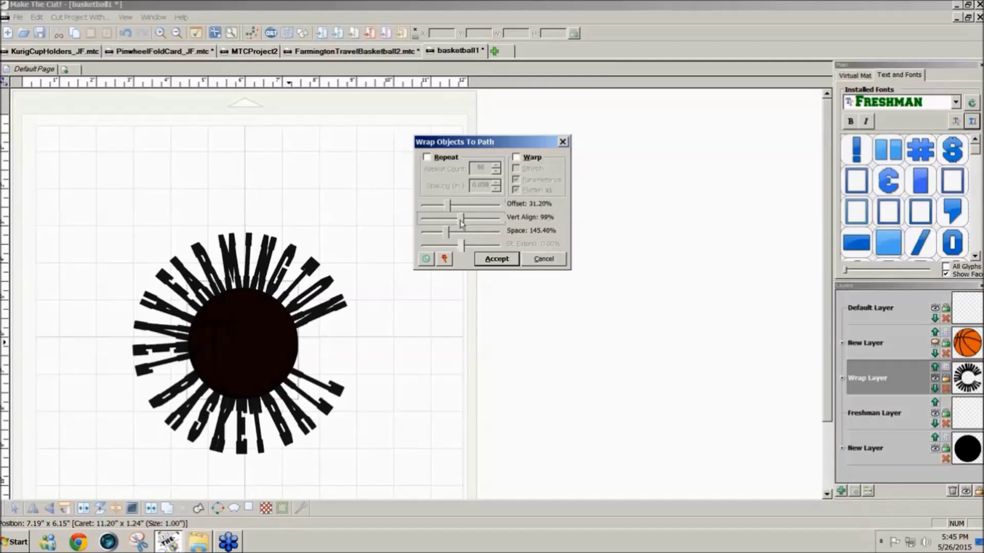
pyautogui.moveTo(460, 221)
pyautogui.mouseDown()
pyautogui.moveTo(465, 227)
pyautogui.moveTo(444, 232)
pyautogui.mouseUp()
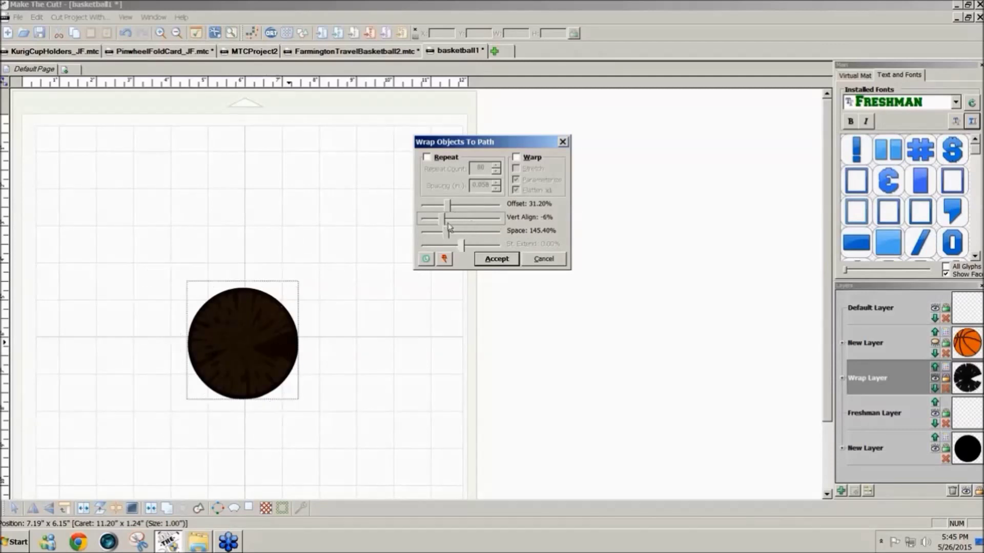
pyautogui.moveTo(447, 224); pyautogui.dragTo(449, 224)
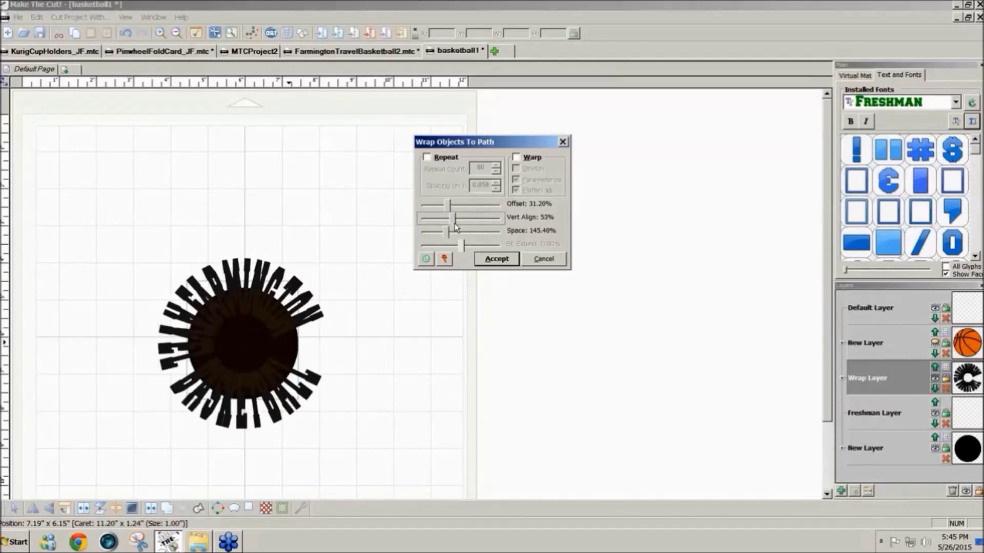
pyautogui.moveTo(454, 225); pyautogui.dragTo(461, 227)
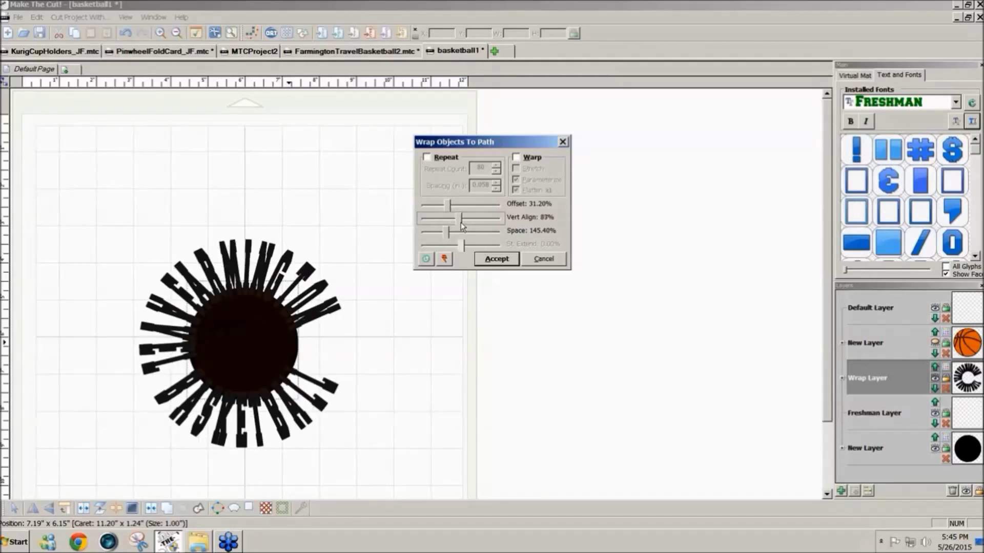
pyautogui.moveTo(461, 226); pyautogui.dragTo(463, 227)
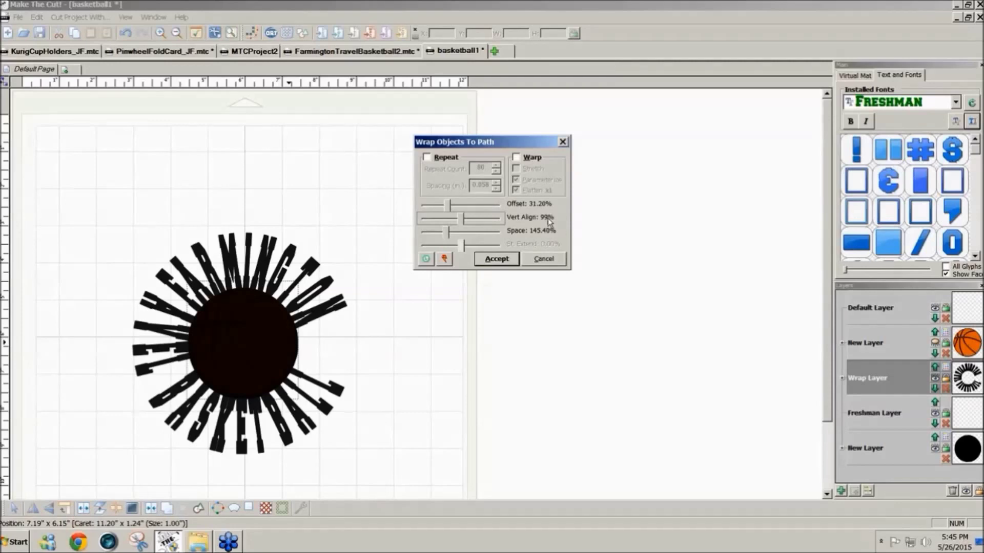
# Reduce the wrapped letters' Space from 145.40% to 48.20% and accept the wrap.
pyautogui.click(448, 239)
pyautogui.press('Right')
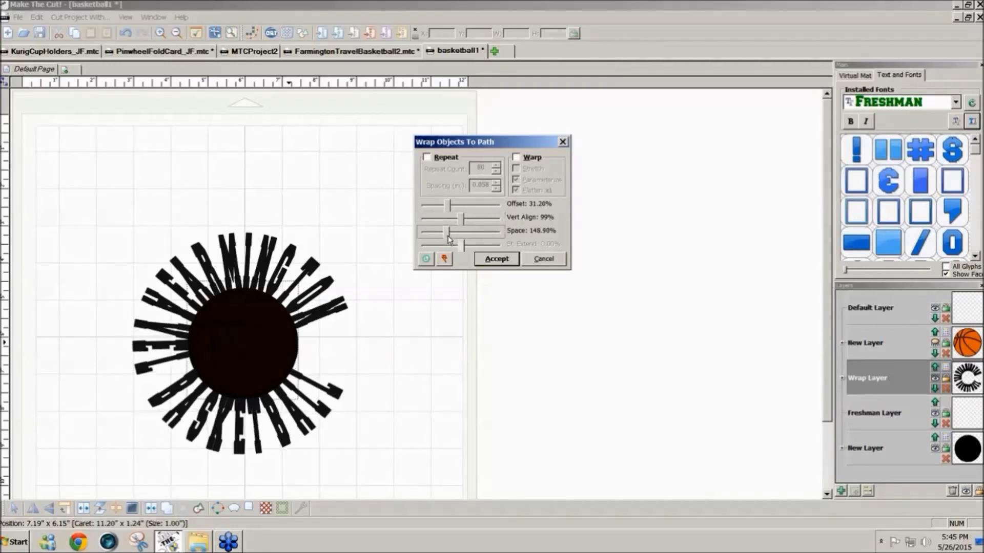
pyautogui.moveTo(449, 239); pyautogui.dragTo(453, 240)
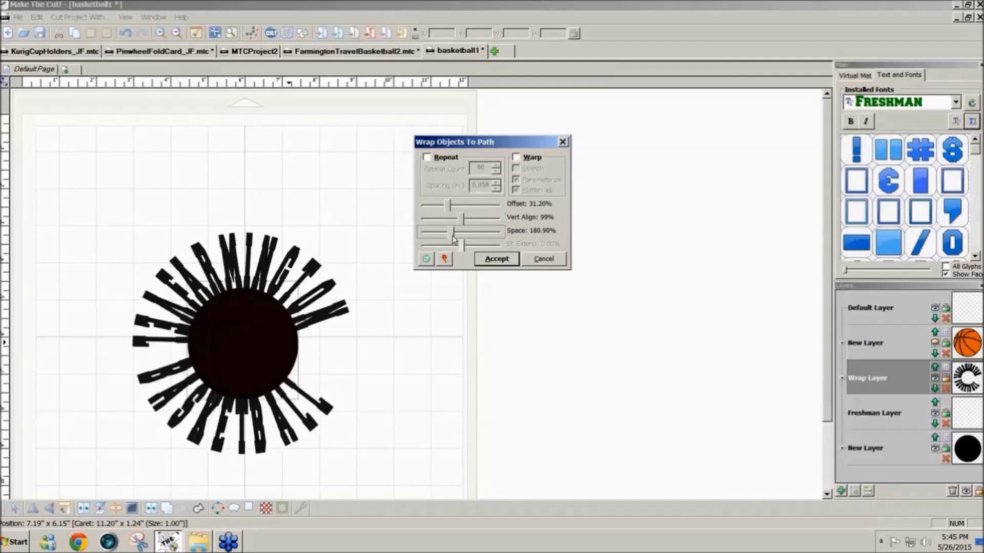
pyautogui.moveTo(453, 238); pyautogui.dragTo(432, 240)
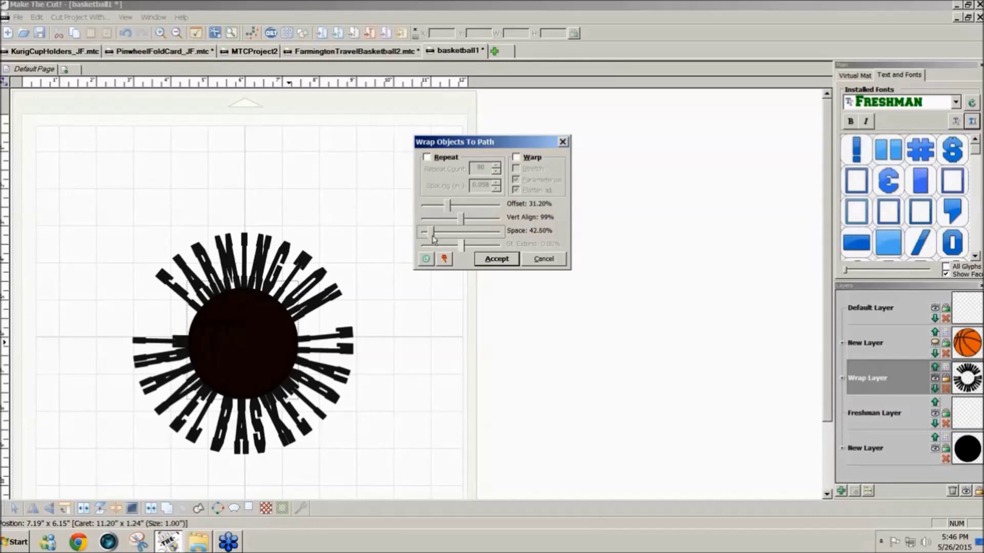
pyautogui.moveTo(433, 239)
pyautogui.mouseDown()
pyautogui.moveTo(433, 248)
pyautogui.moveTo(431, 237)
pyautogui.mouseUp()
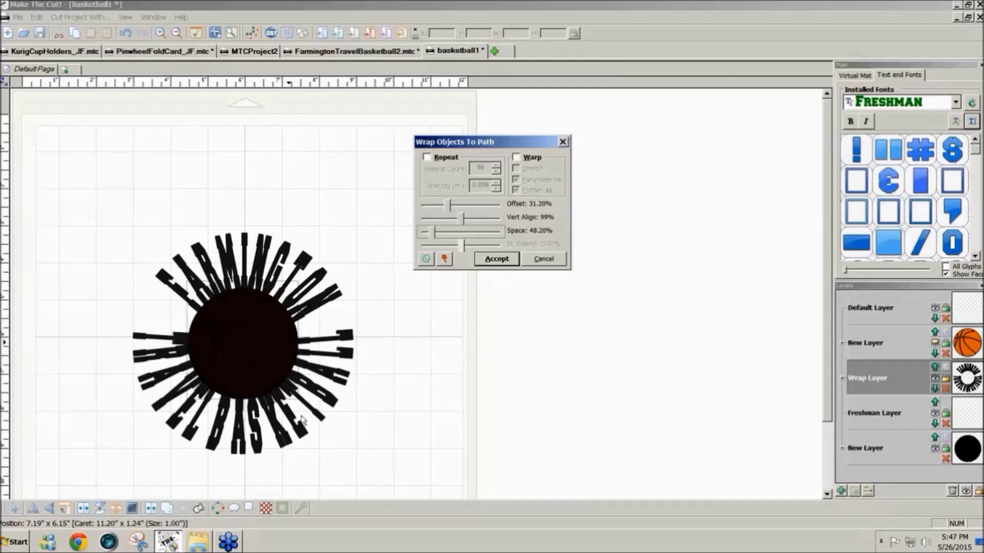
pyautogui.click(490, 259)
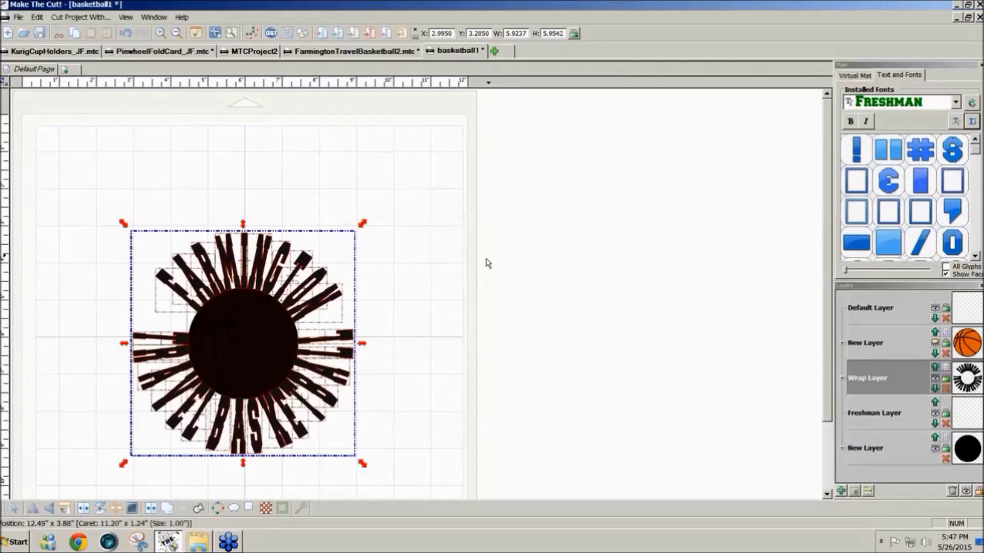
# Rotate and nudge the FARMINGTON arc level over the circle, at X 3.4809, Y 3.2409.
pyautogui.click(463, 285)
pyautogui.moveTo(101, 195); pyautogui.dragTo(399, 333)
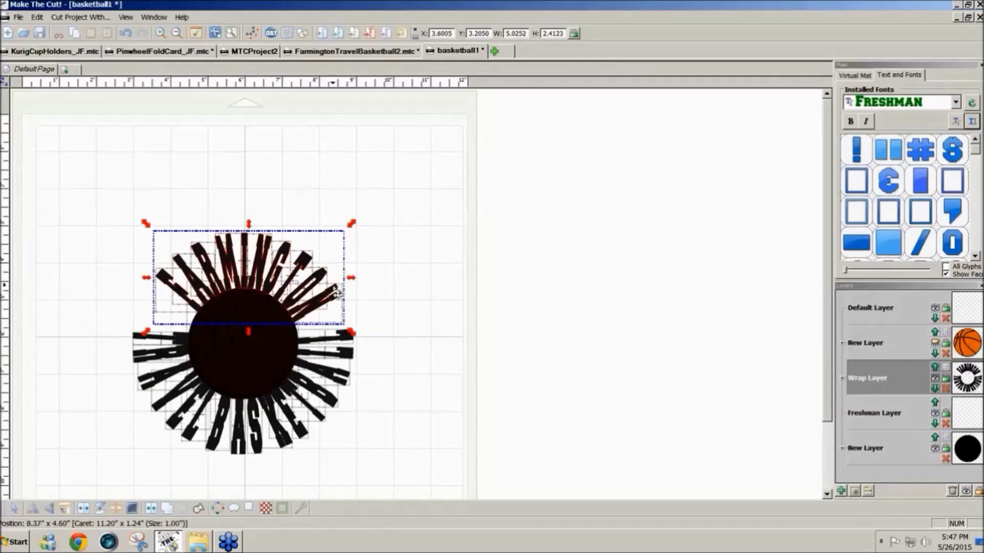
pyautogui.click(327, 280)
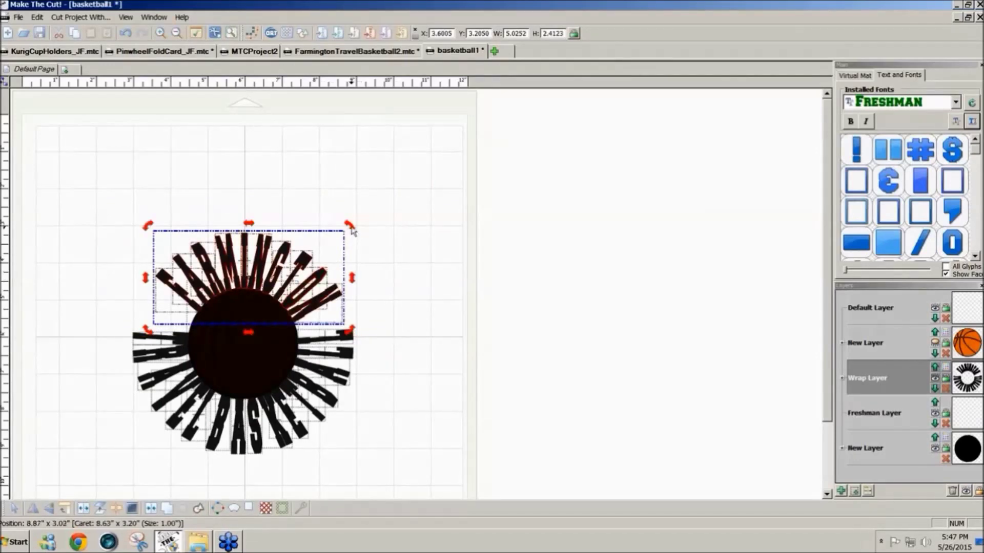
pyautogui.moveTo(352, 230); pyautogui.dragTo(350, 225)
pyautogui.moveTo(325, 300); pyautogui.dragTo(319, 300)
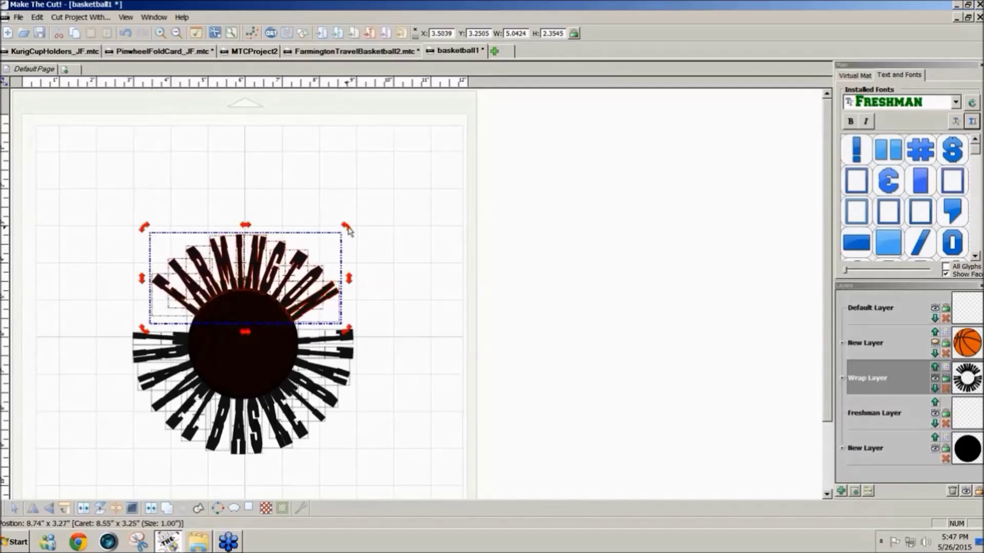
pyautogui.moveTo(349, 229); pyautogui.dragTo(348, 228)
pyautogui.moveTo(311, 312); pyautogui.dragTo(314, 311)
pyautogui.moveTo(350, 234); pyautogui.dragTo(349, 231)
pyautogui.moveTo(315, 306); pyautogui.dragTo(316, 308)
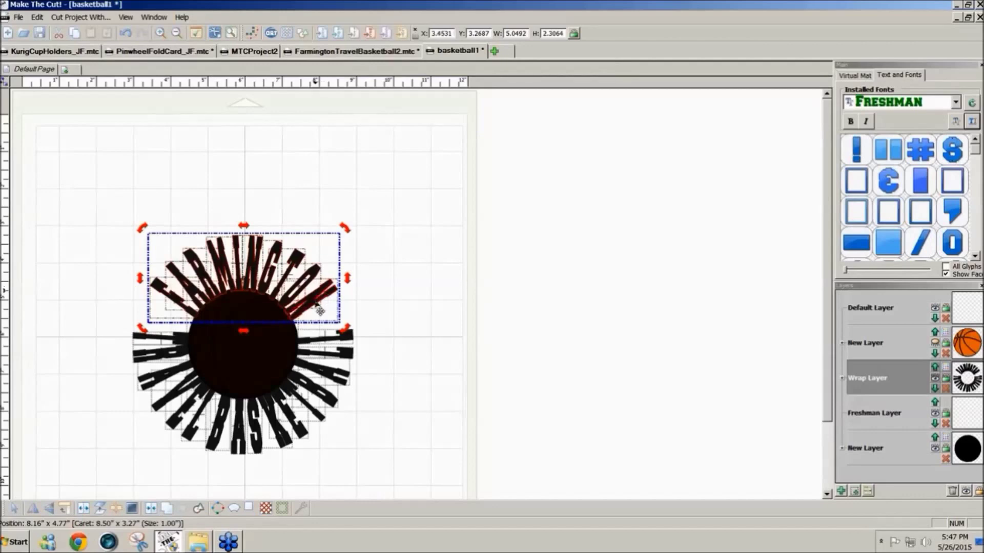
pyautogui.moveTo(319, 310); pyautogui.dragTo(321, 309)
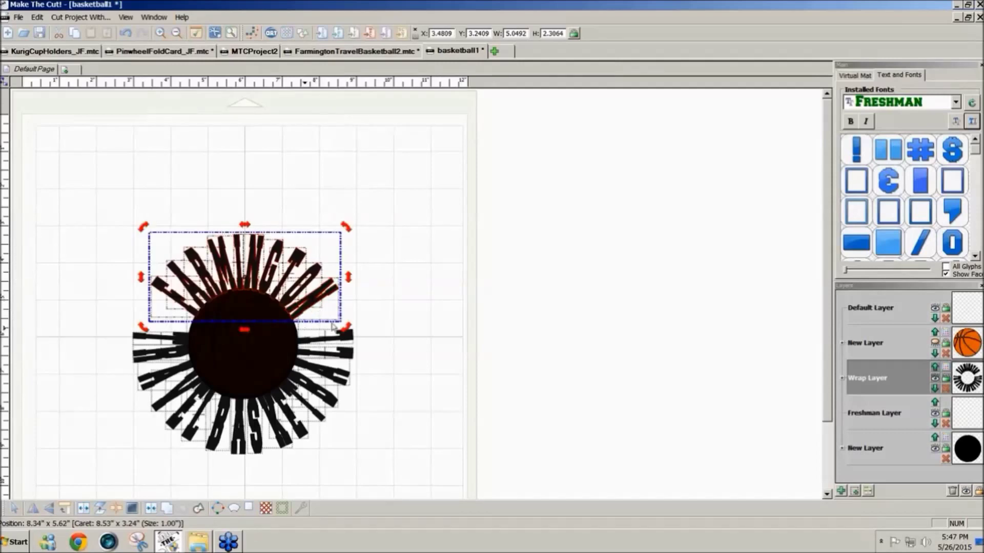
pyautogui.click(400, 413)
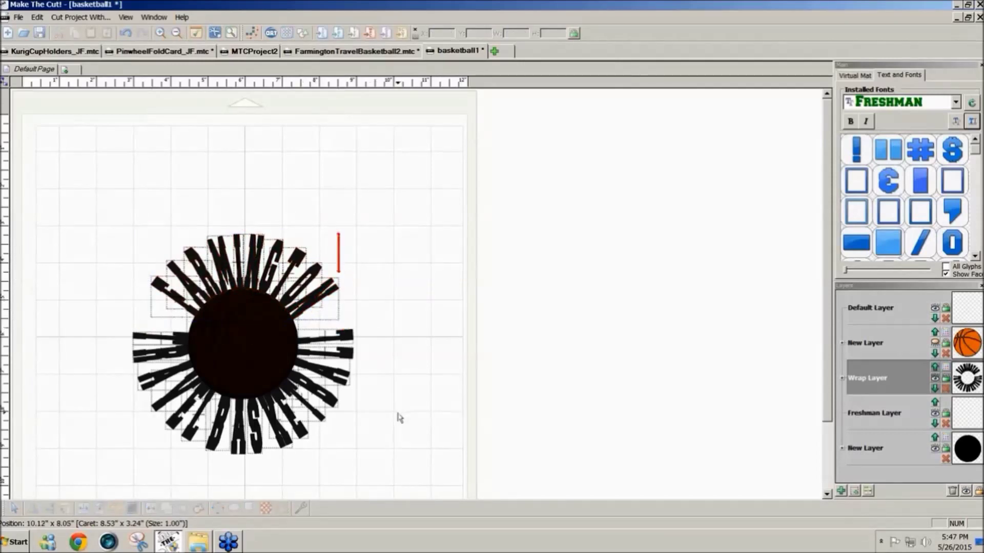
# Weld all the wrapped lettering and the black circle into one shape.
pyautogui.moveTo(84, 184); pyautogui.dragTo(395, 445)
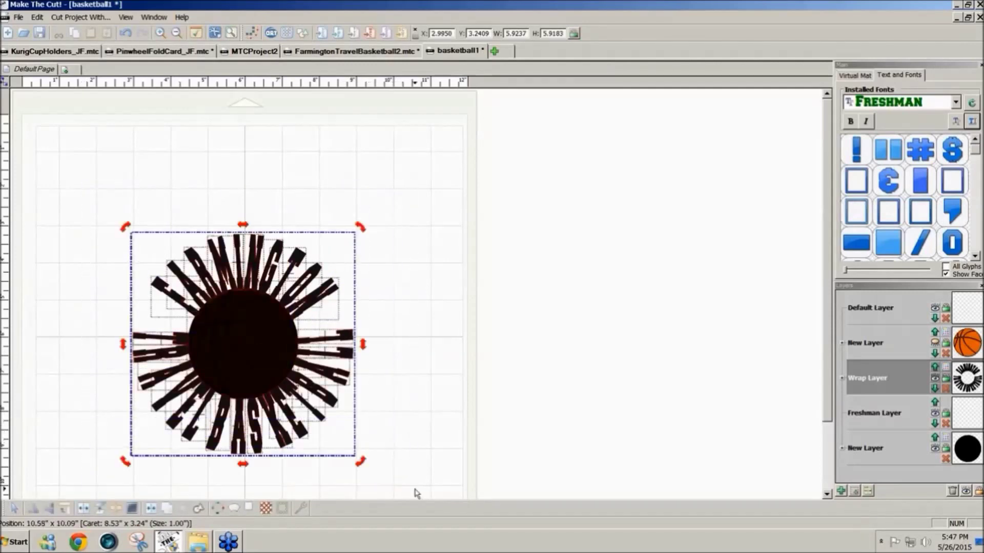
pyautogui.click(167, 509)
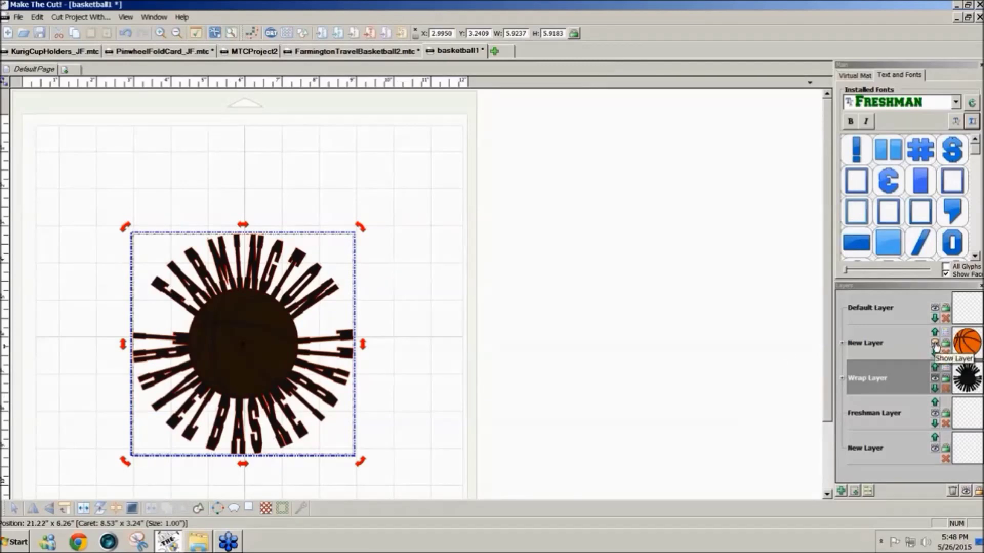
# Make both New Layer and Wrap Layer visible so the basketball shows over the lettering.
pyautogui.click(935, 344)
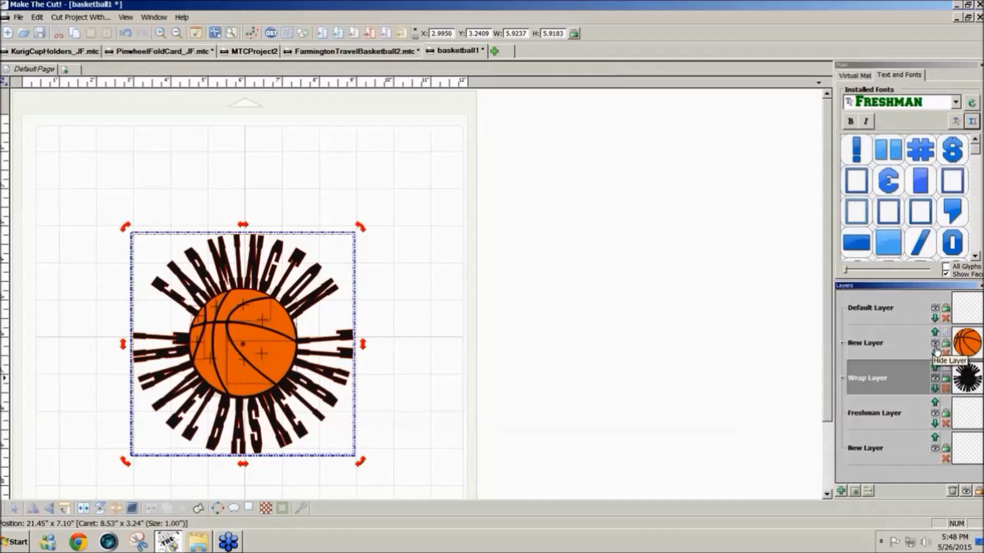
pyautogui.click(935, 345)
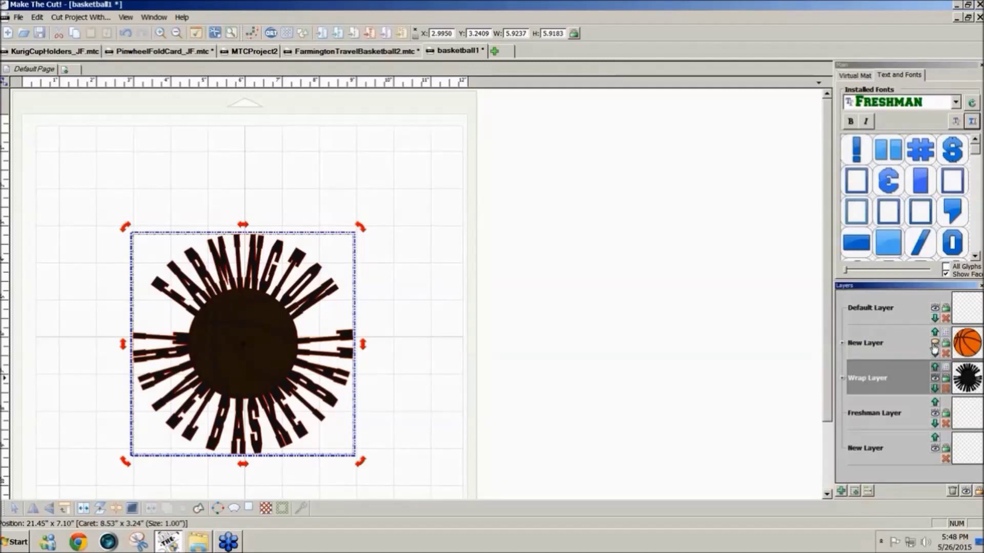
pyautogui.click(934, 381)
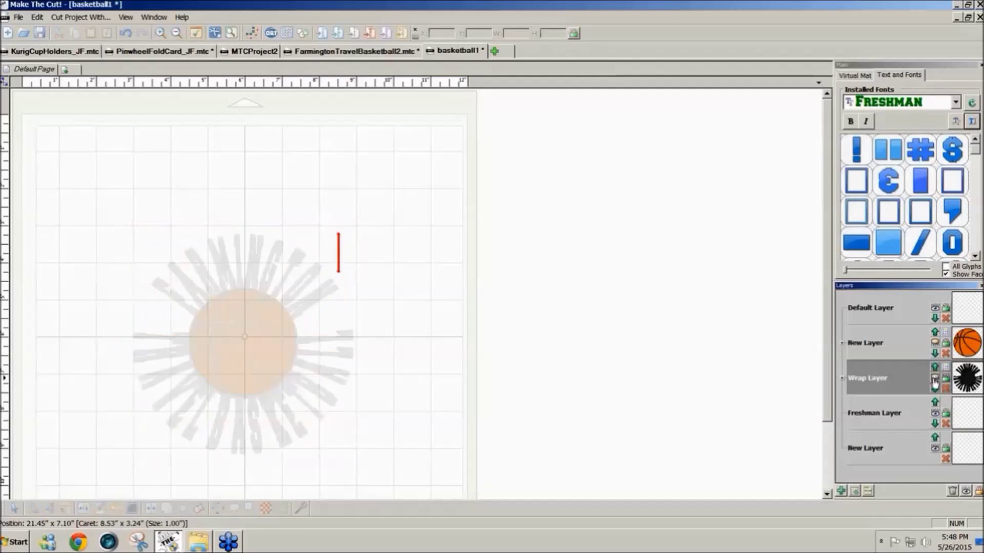
pyautogui.click(935, 344)
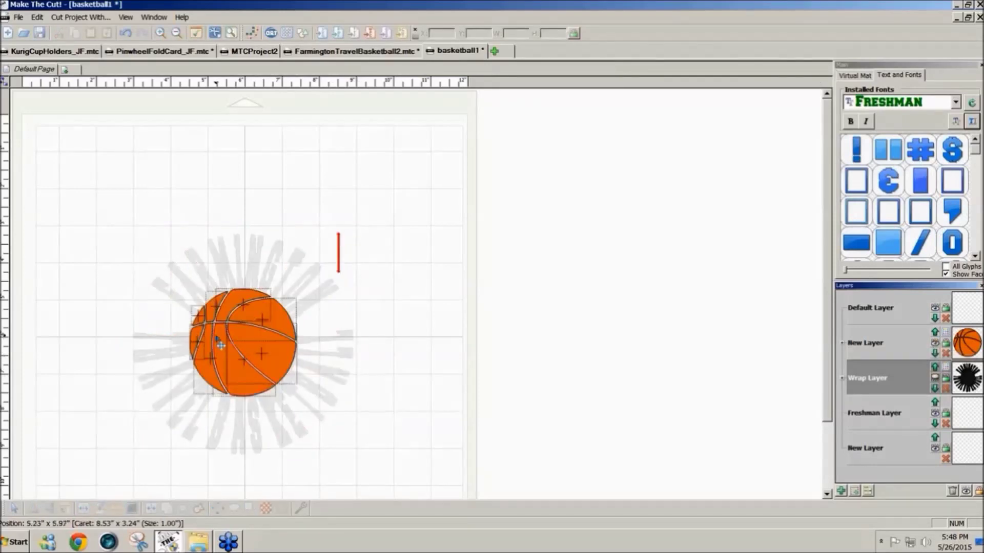
pyautogui.click(935, 378)
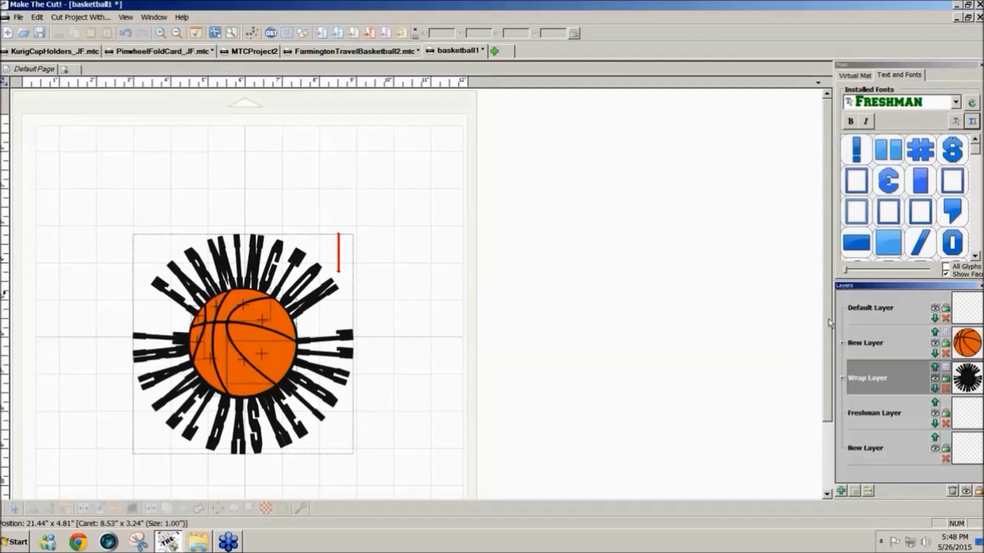
pyautogui.moveTo(830, 322); pyautogui.dragTo(821, 365)
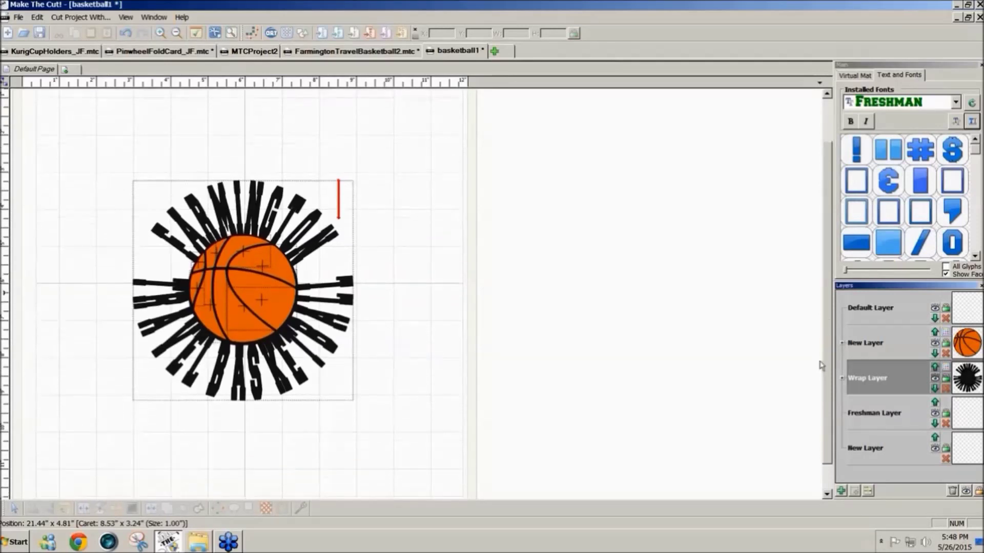